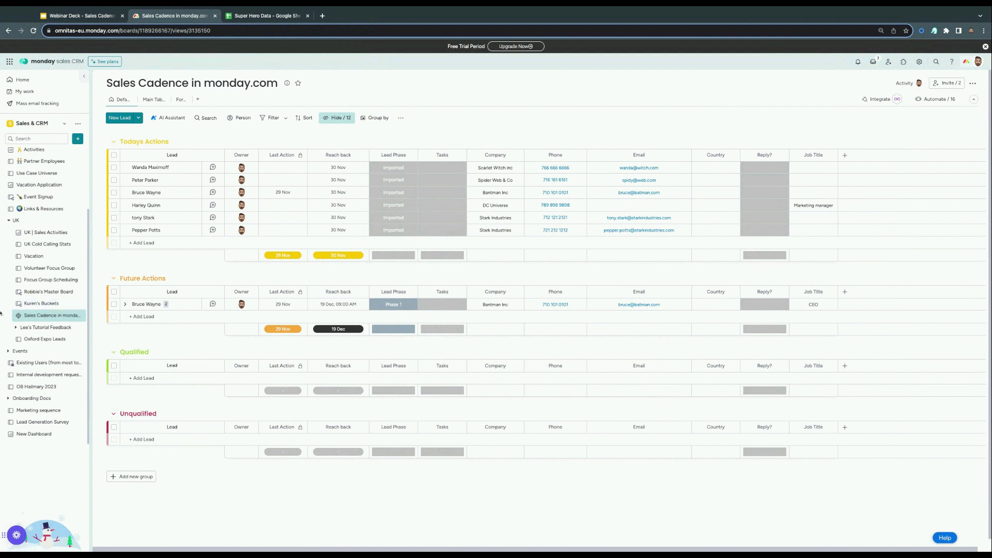
# - Open the Sales Cadence in monday.com board in the UK folder of the Sales & CRM workspace
pyautogui.scroll(3, 39, 217)
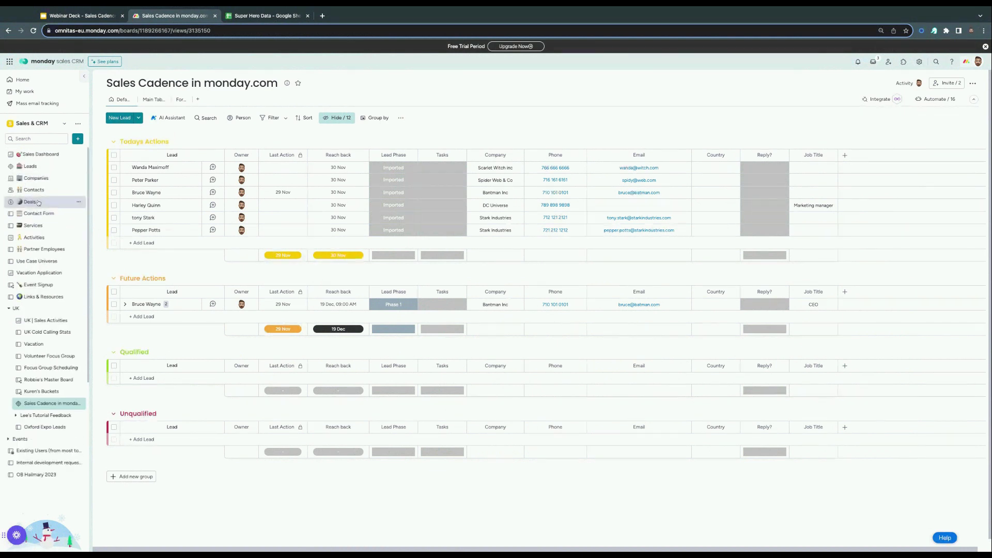
pyautogui.scroll(-2, 77, 335)
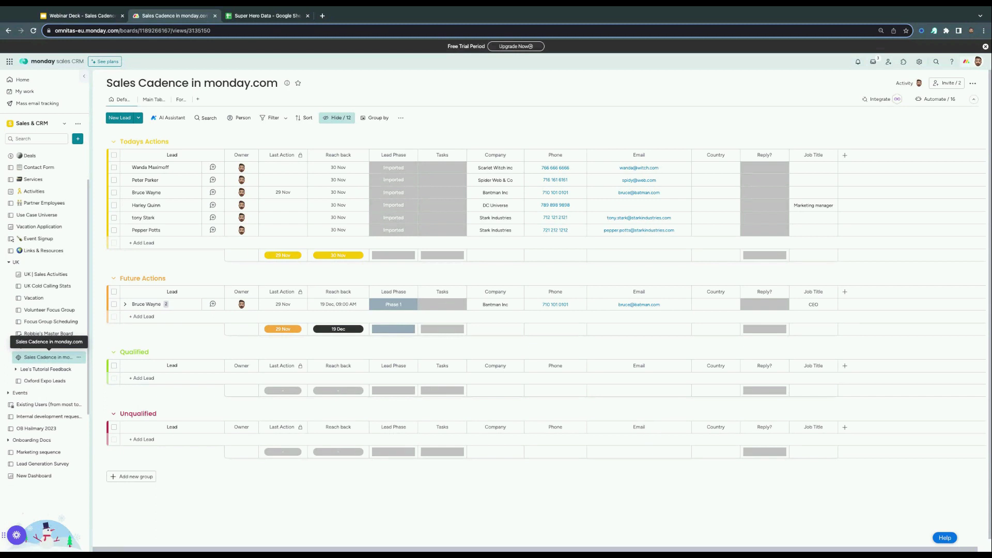
pyautogui.click(30, 357)
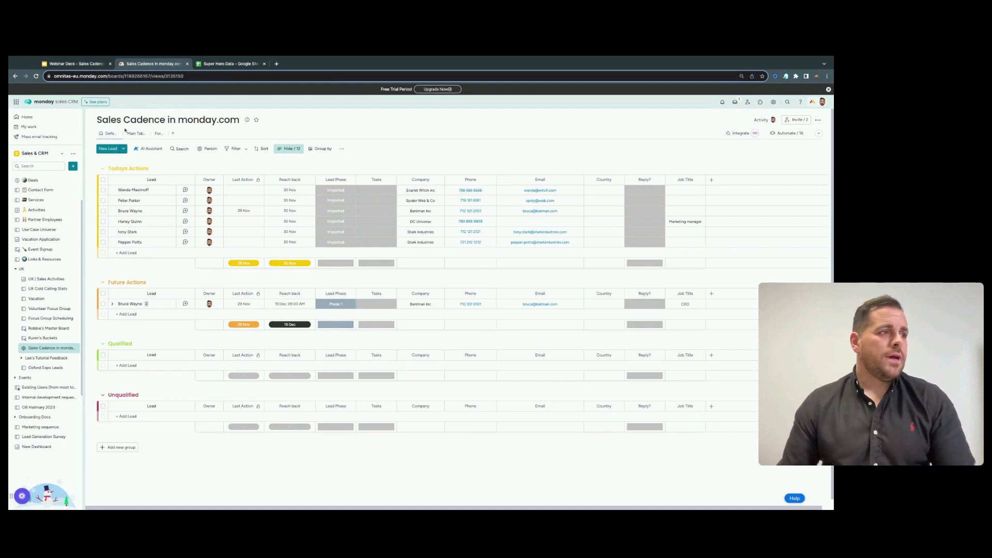
# - Examine all the lead columns in the board's Main Table view, from Owner through to Job Title
pyautogui.click(136, 134)
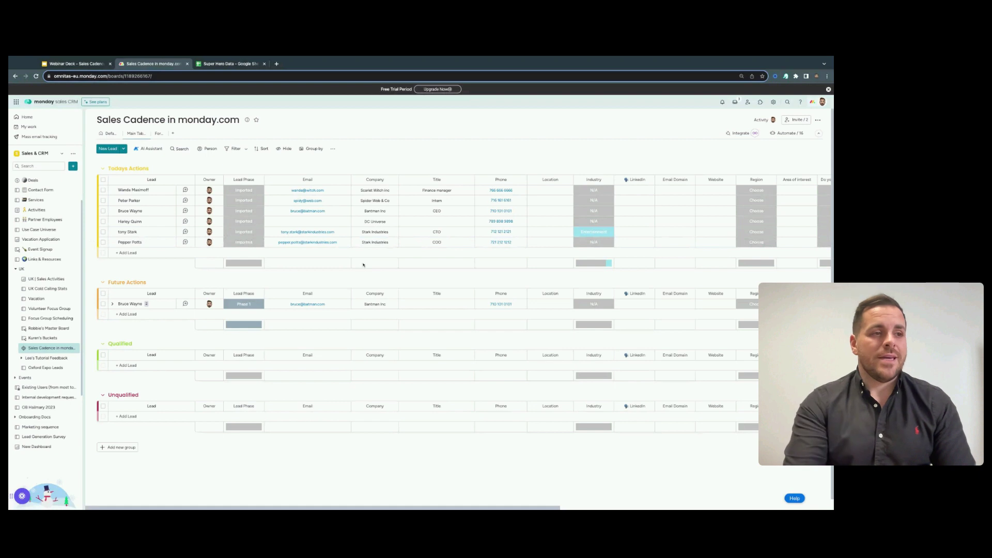
pyautogui.hscroll(5, 363, 265)
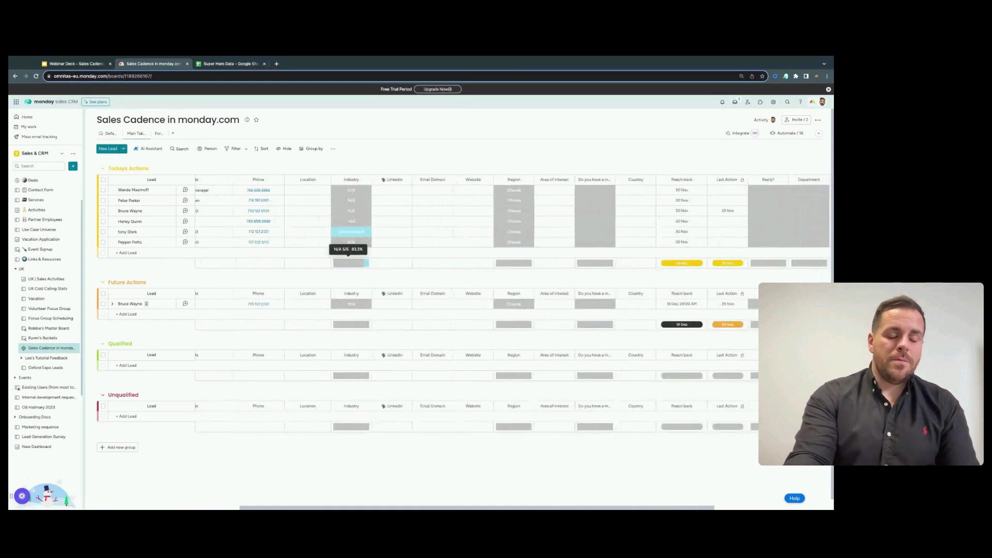
pyautogui.hscroll(2, 364, 265)
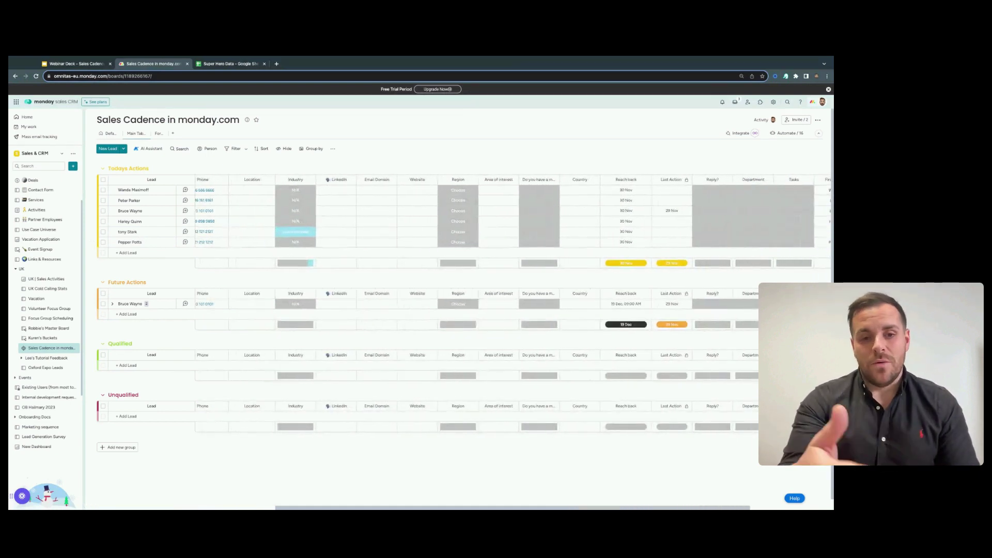
pyautogui.hscroll(4, 363, 265)
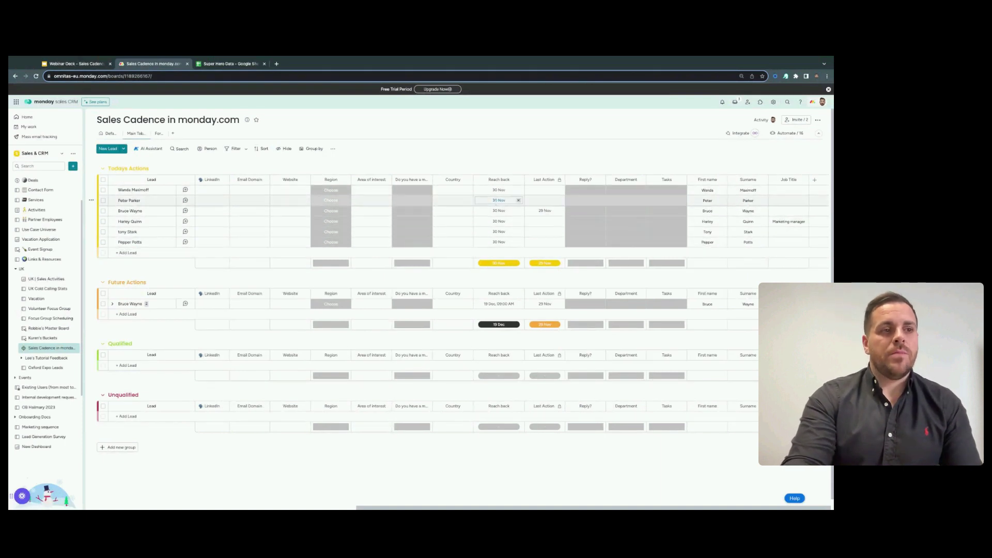
pyautogui.hscroll(-1, 454, 223)
pyautogui.hscroll(-9, 454, 223)
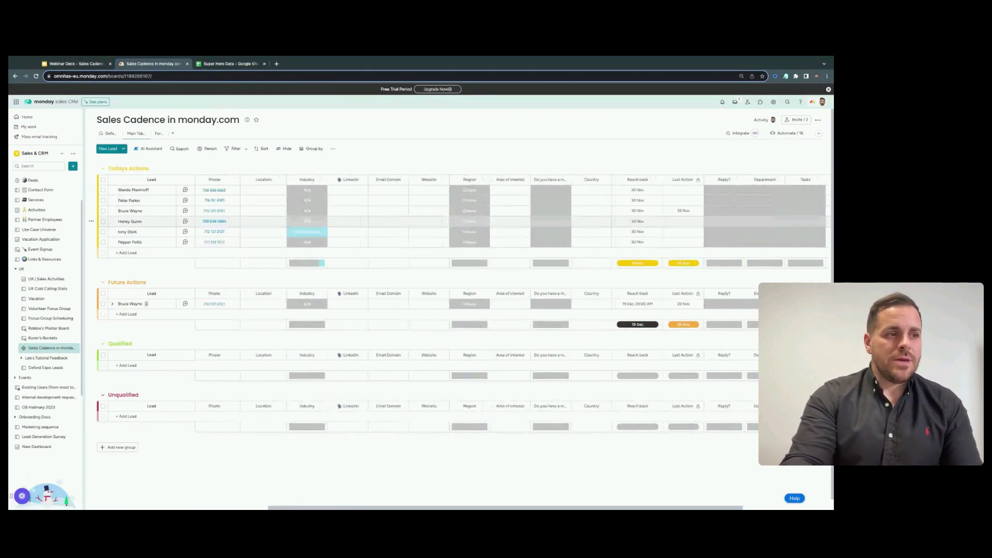
pyautogui.hscroll(-3, 455, 222)
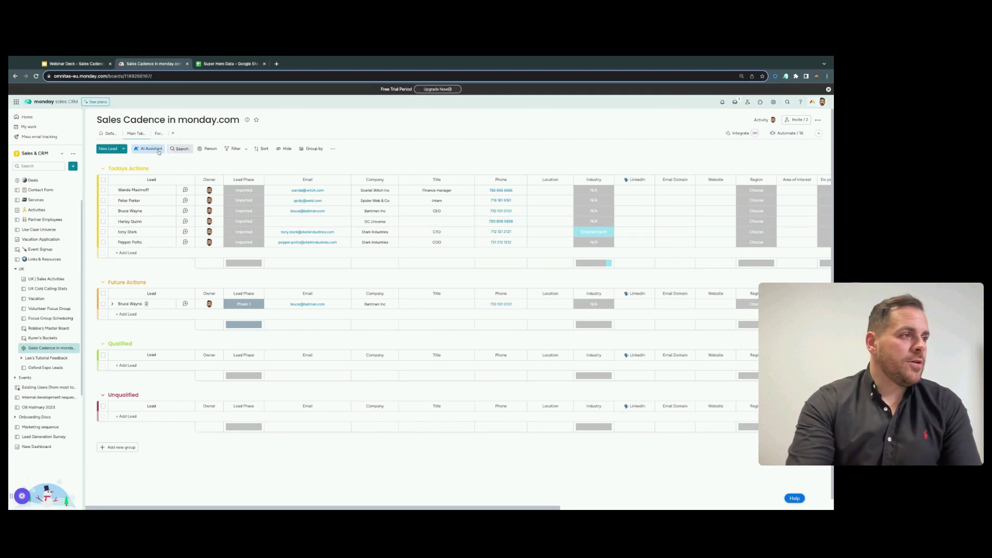
# - Return to the board's default view and check the Tasks label options of the first lead in Todays Actions
pyautogui.click(108, 135)
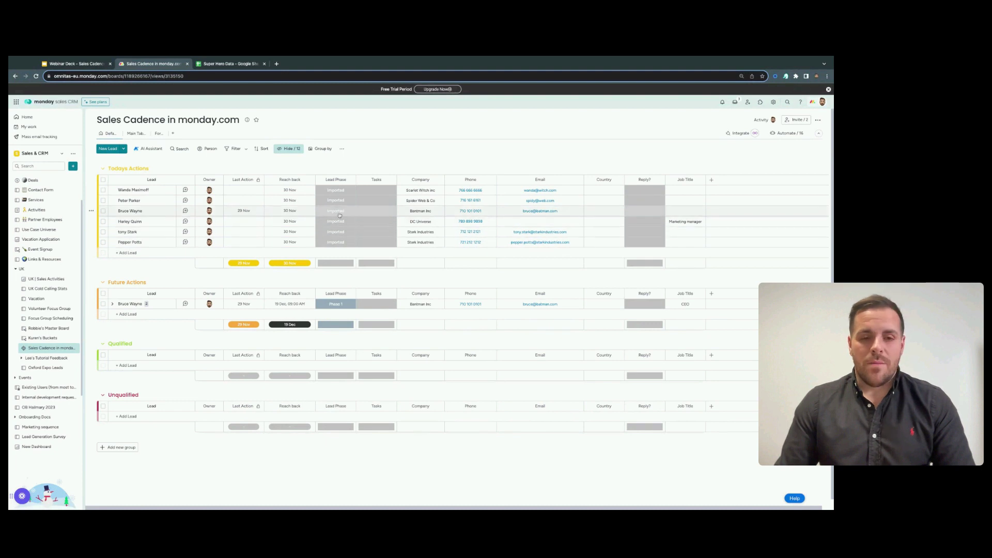
pyautogui.click(383, 193)
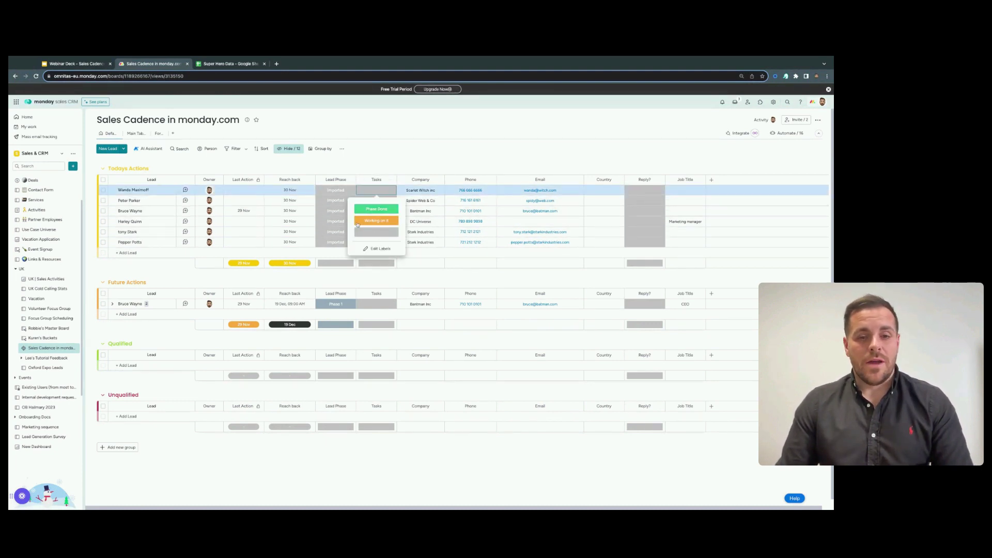
pyautogui.click(377, 166)
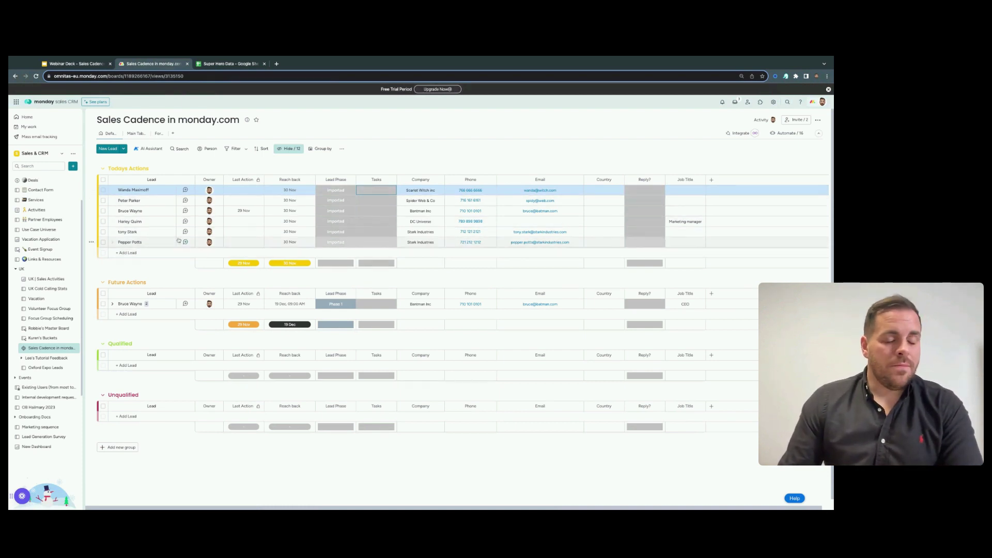
# - Load the file Super Hero Data (1).xlsx for a lead import and compare the preview with the source Google Sheet
pyautogui.click(123, 149)
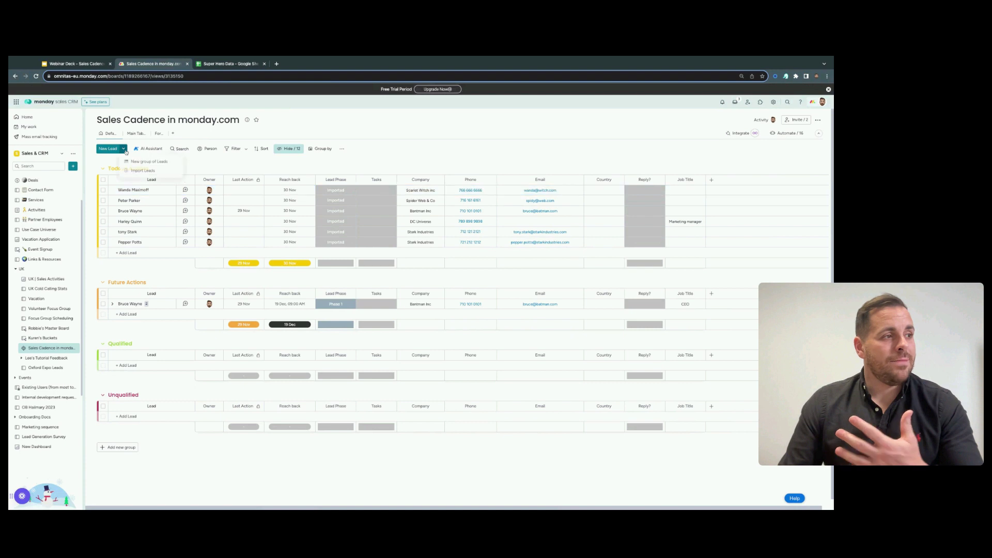
pyautogui.click(143, 171)
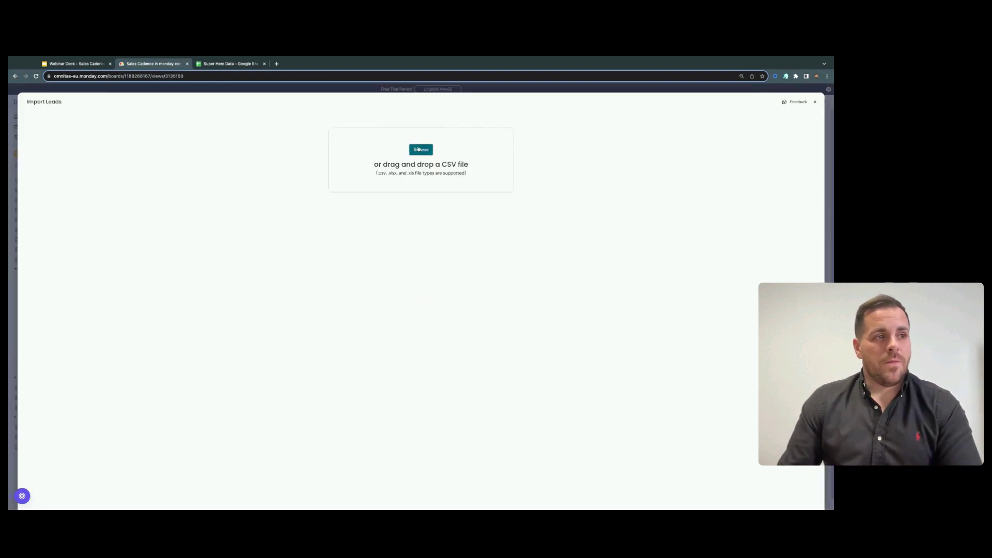
pyautogui.click(419, 149)
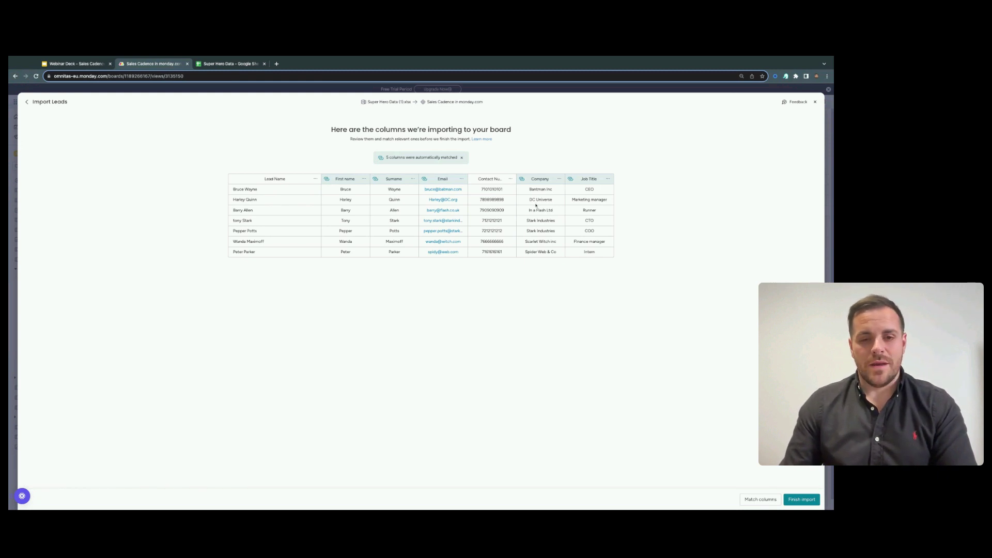
pyautogui.click(221, 67)
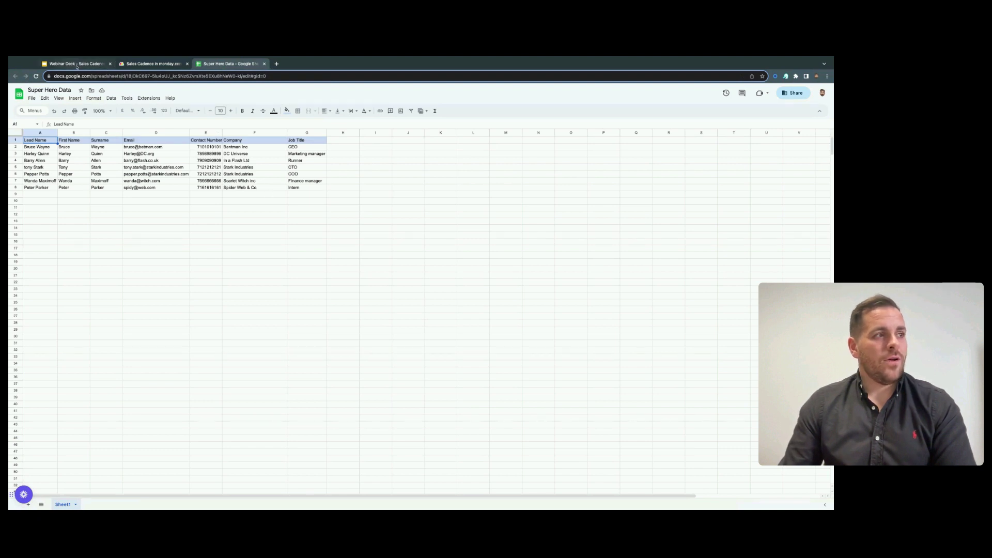
pyautogui.click(136, 66)
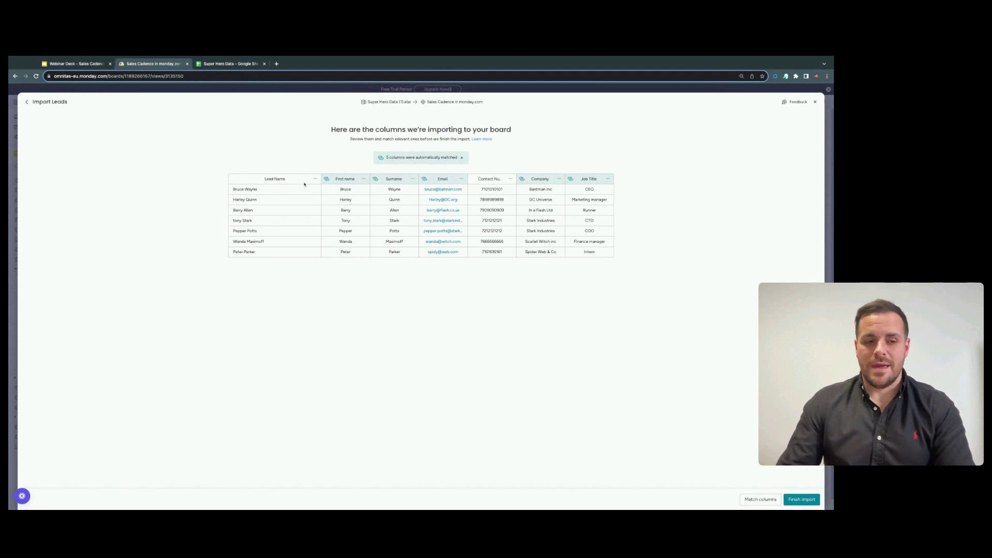
# - Match the file's Lead Name column to Name and Contact Number to Phone, and finish the lead import
pyautogui.click(760, 500)
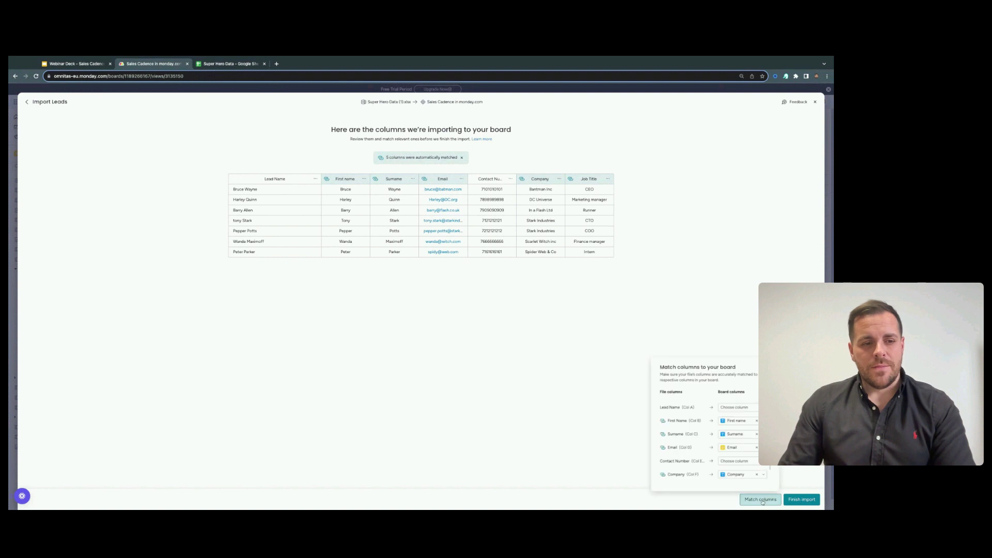
pyautogui.click(738, 405)
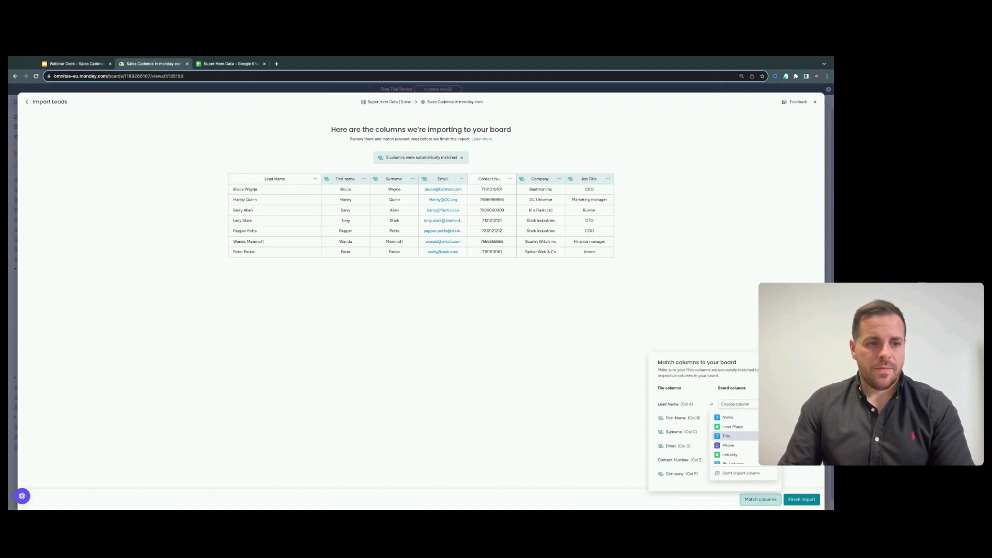
pyautogui.click(743, 418)
pyautogui.scroll(-1, 748, 453)
pyautogui.click(736, 459)
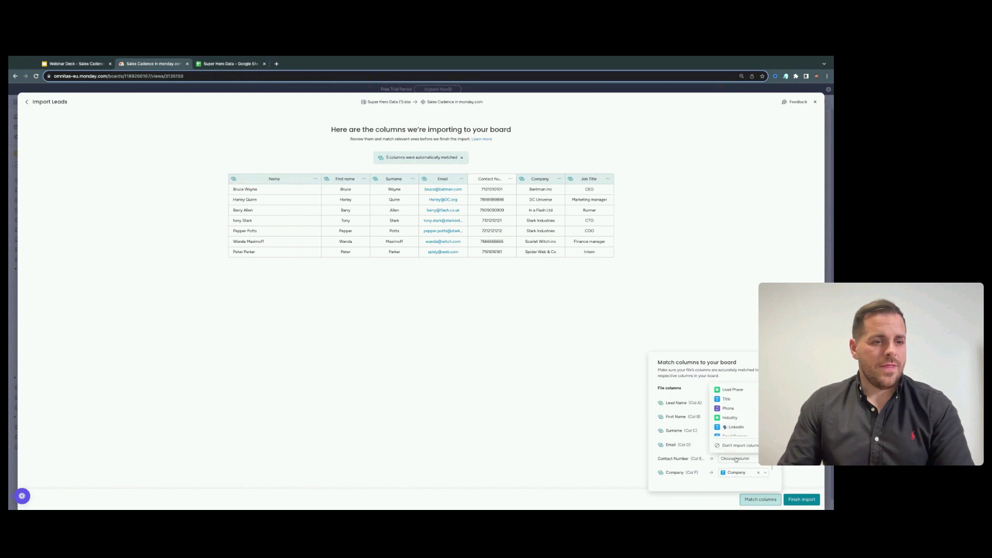
pyautogui.click(728, 404)
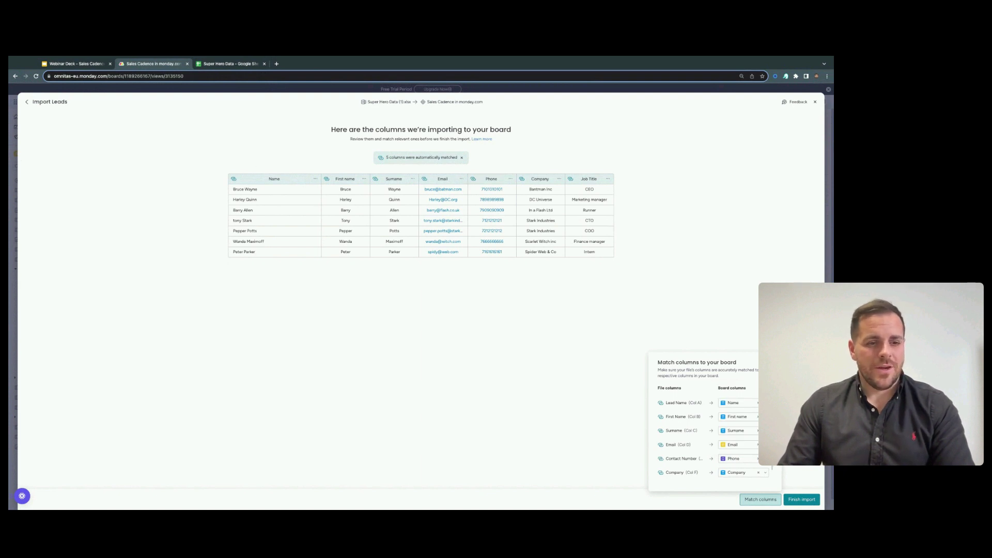
pyautogui.click(802, 500)
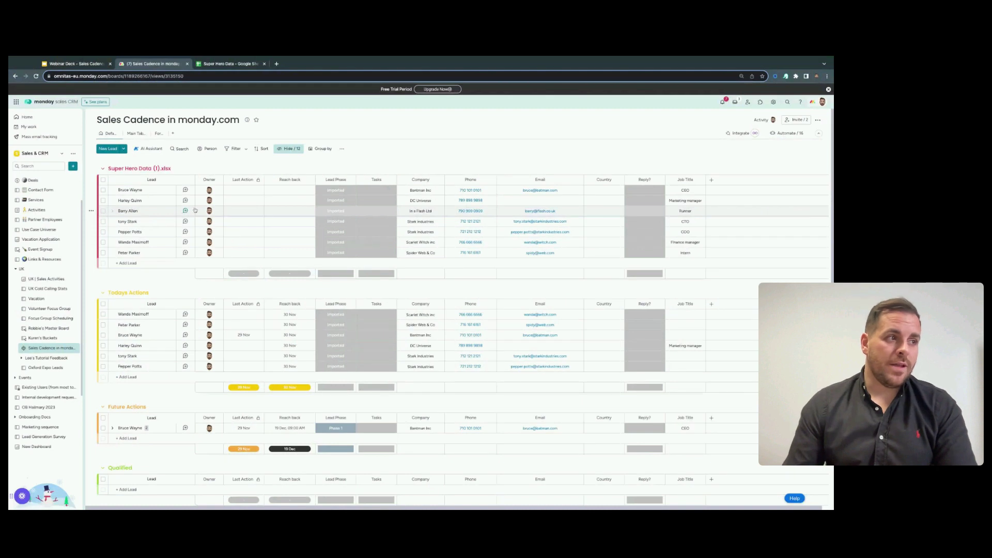
# - View the Lead Phase label options of the first lead in the imported Super Hero Data group
pyautogui.moveTo(207, 192)
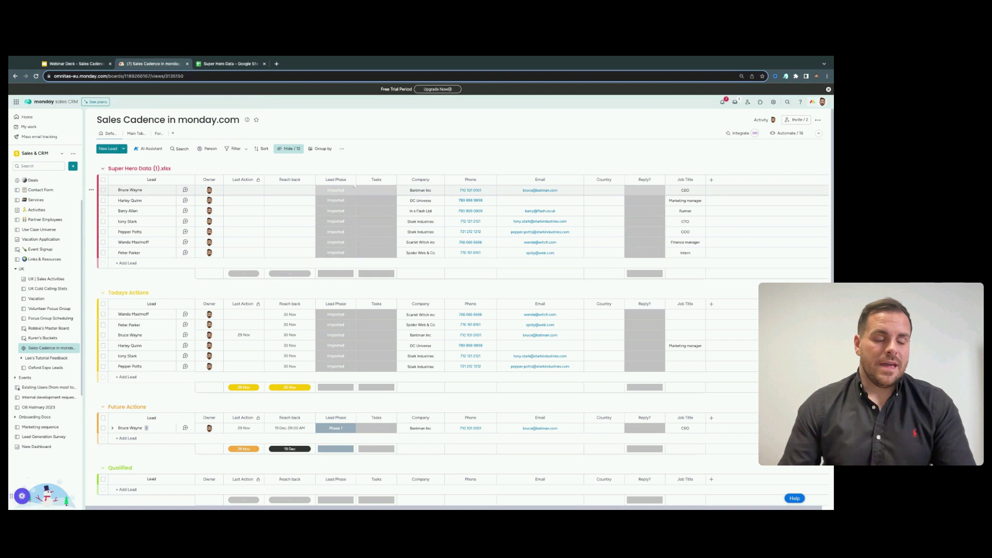
pyautogui.click(353, 188)
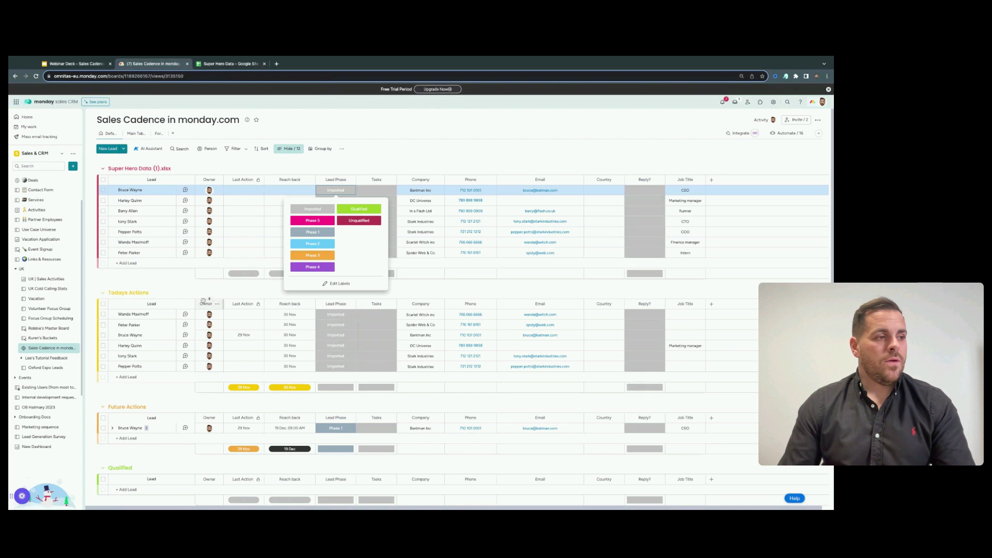
pyautogui.click(158, 291)
# - Set the Lead Phase of the first lead in Todays Actions to Phase 1 and expand its subitems
pyautogui.scroll(-2, 156, 327)
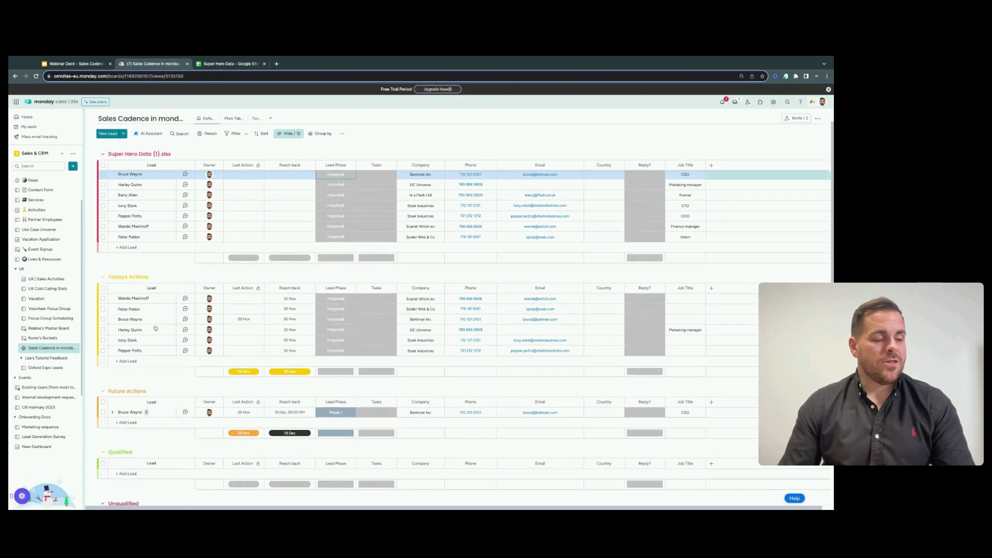
pyautogui.click(337, 299)
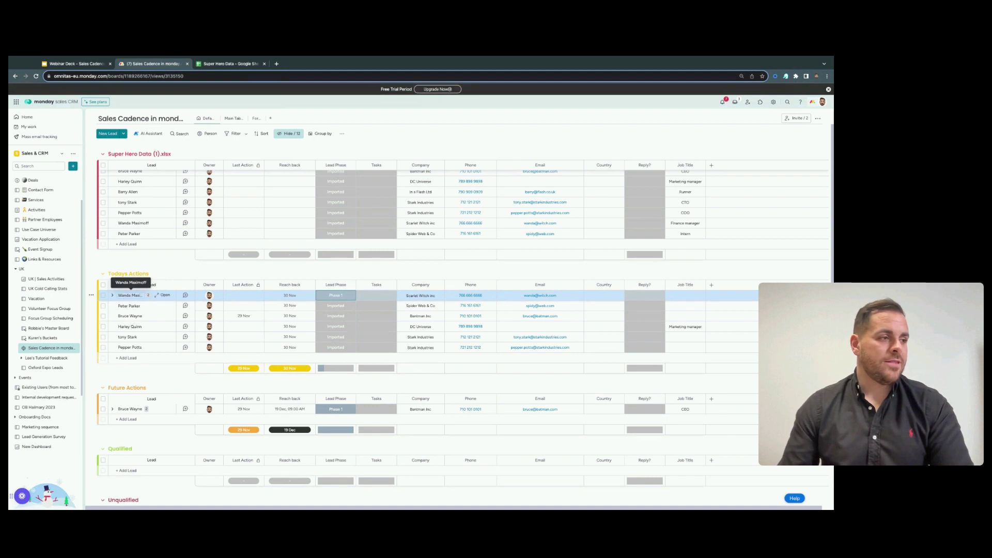
pyautogui.click(112, 295)
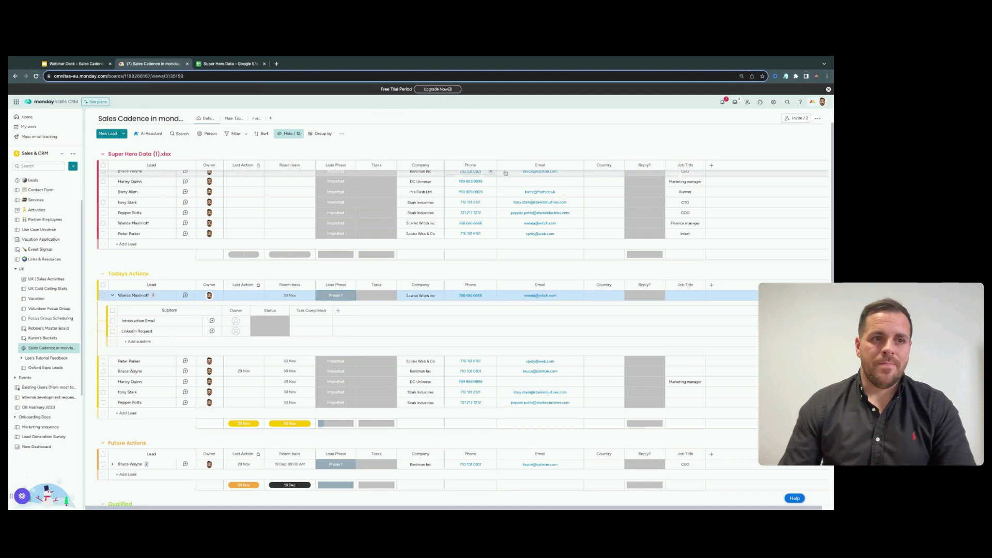
# - Open the board automation that creates two subitems when Lead Phase changes to Phase 1
pyautogui.scroll(1, 650, 240)
pyautogui.scroll(2, 650, 241)
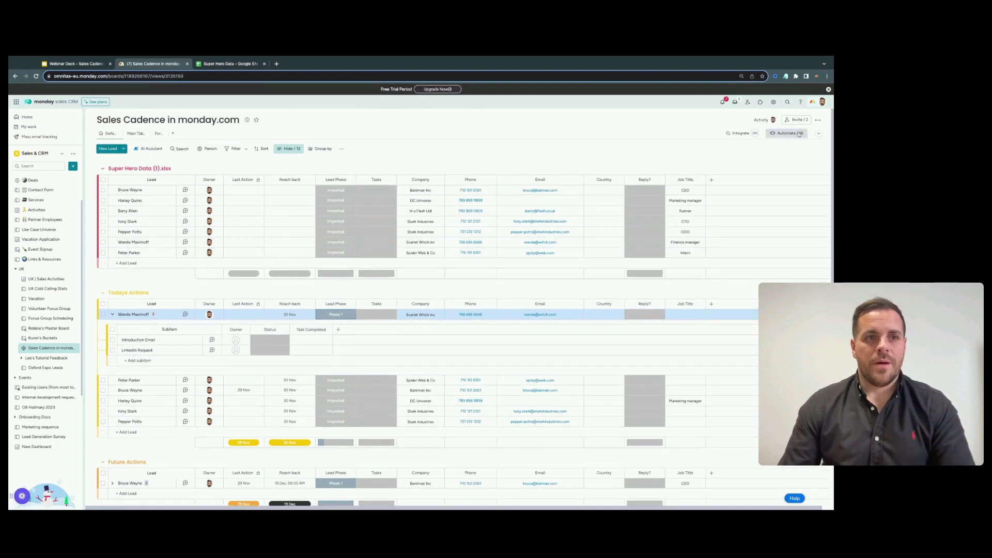
pyautogui.click(798, 135)
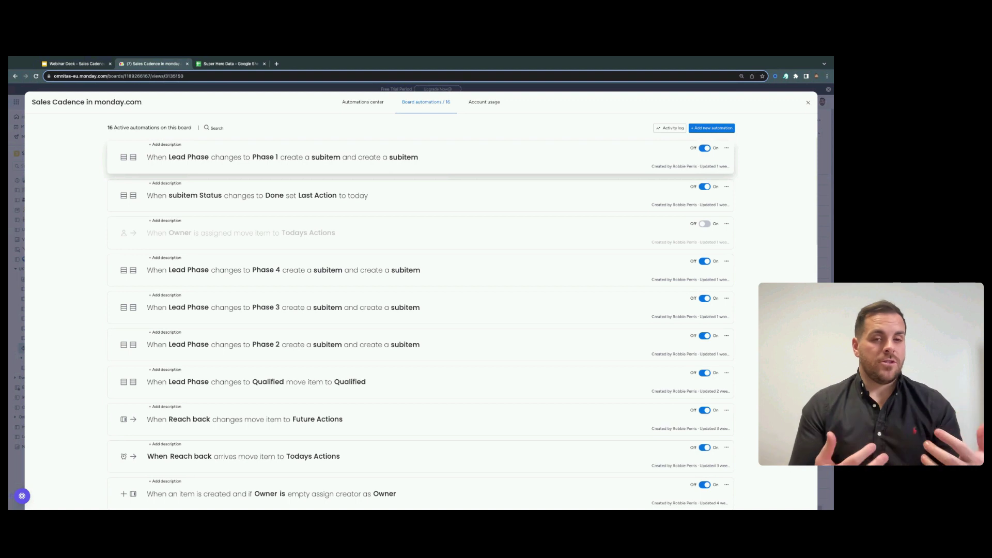
pyautogui.click(285, 157)
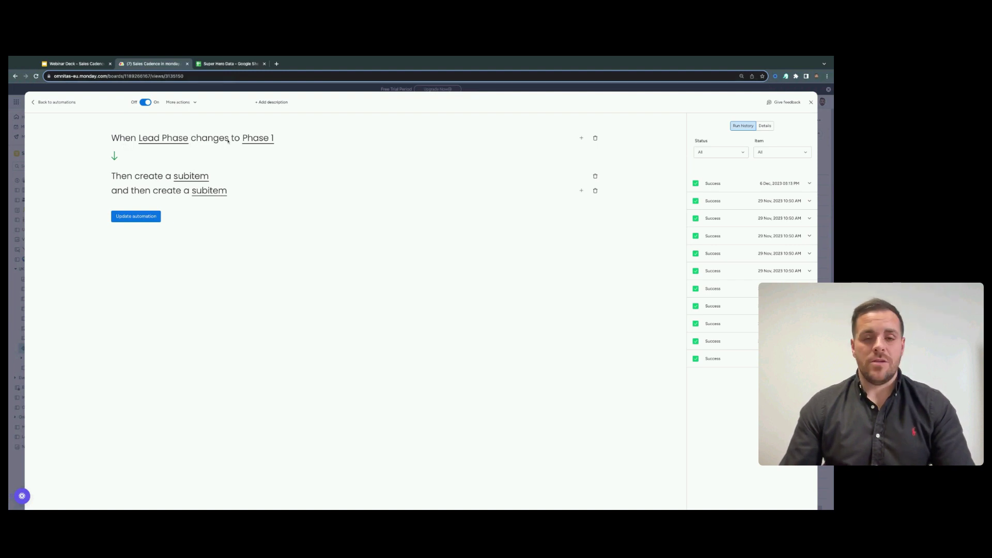
# - Review the settings of both subitems in the Phase 1 automation and save the automation without edits
pyautogui.click(187, 177)
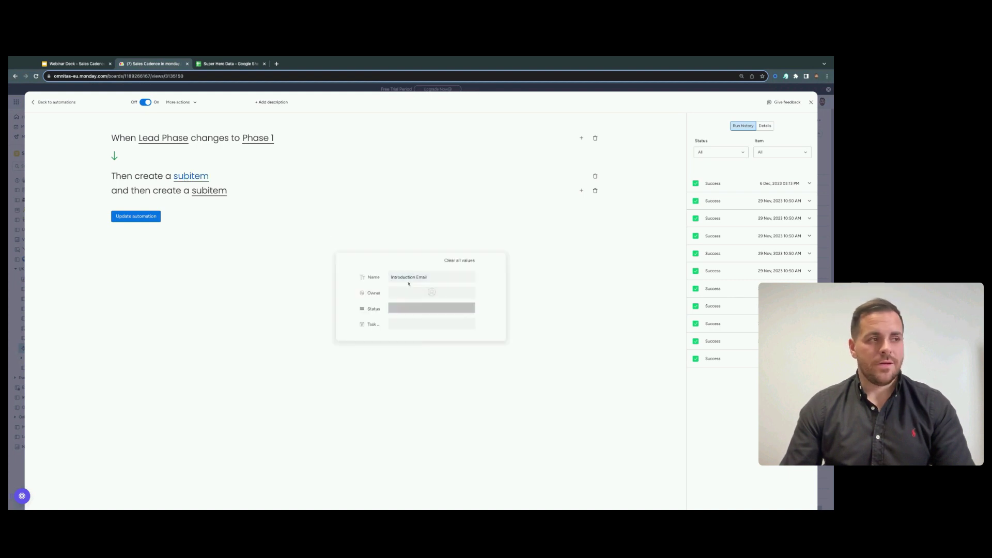
pyautogui.click(203, 192)
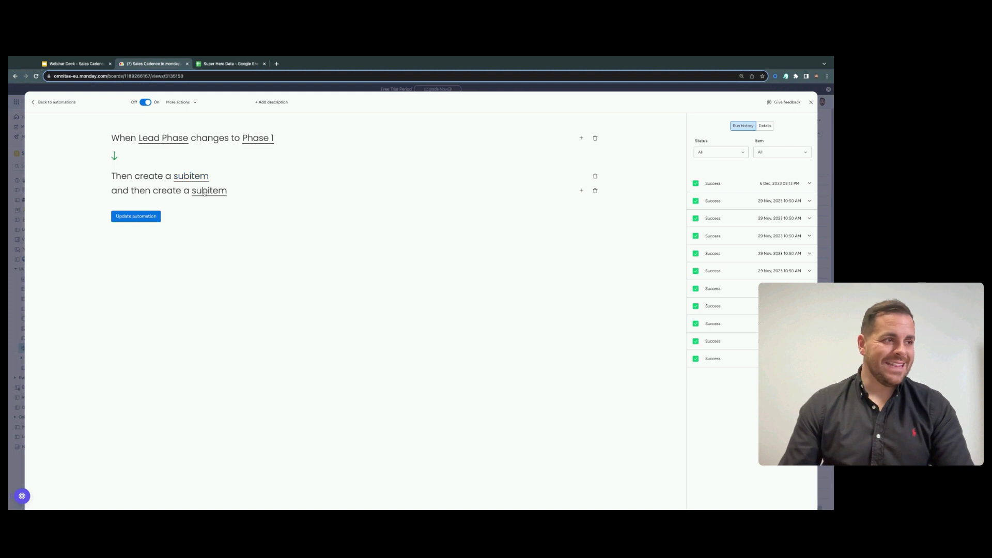
pyautogui.click(204, 192)
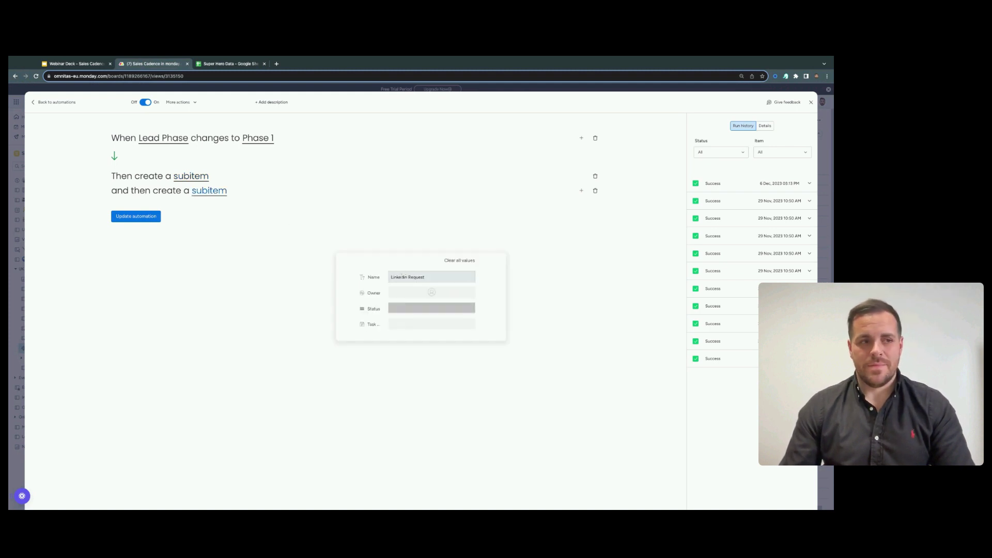
pyautogui.click(359, 208)
pyautogui.click(125, 217)
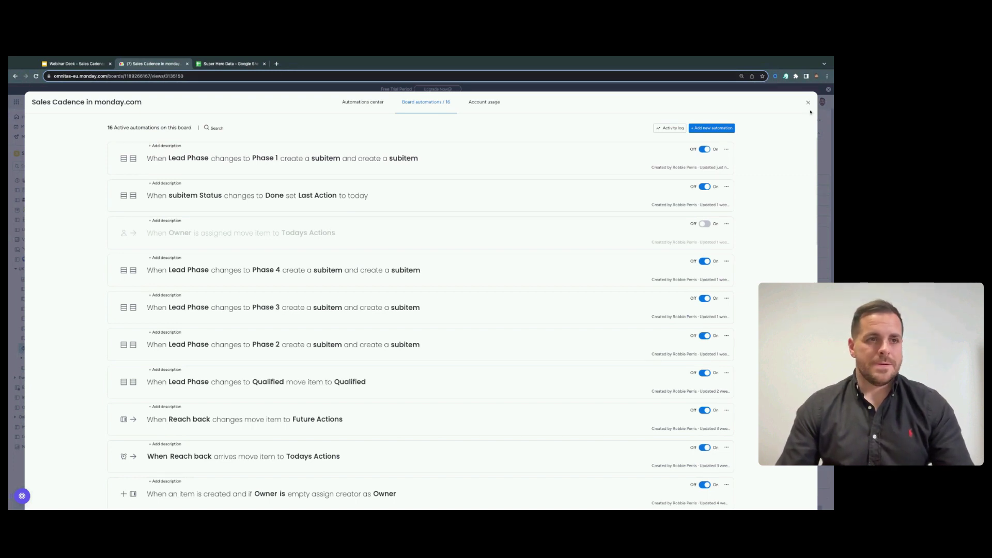
# - Review the settings of both subitems in the Phase 2 automation and close the automations without edits
pyautogui.click(310, 339)
pyautogui.click(187, 177)
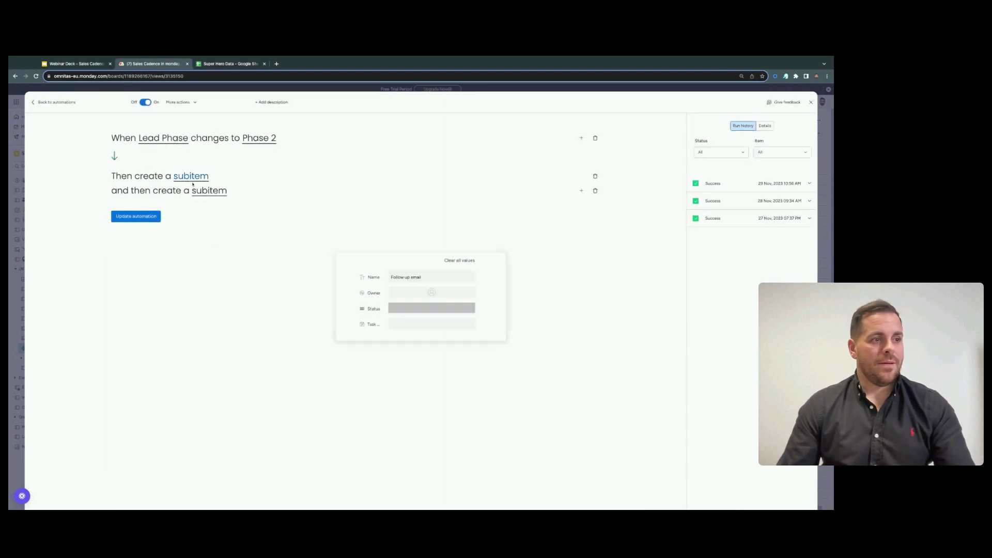
pyautogui.click(306, 240)
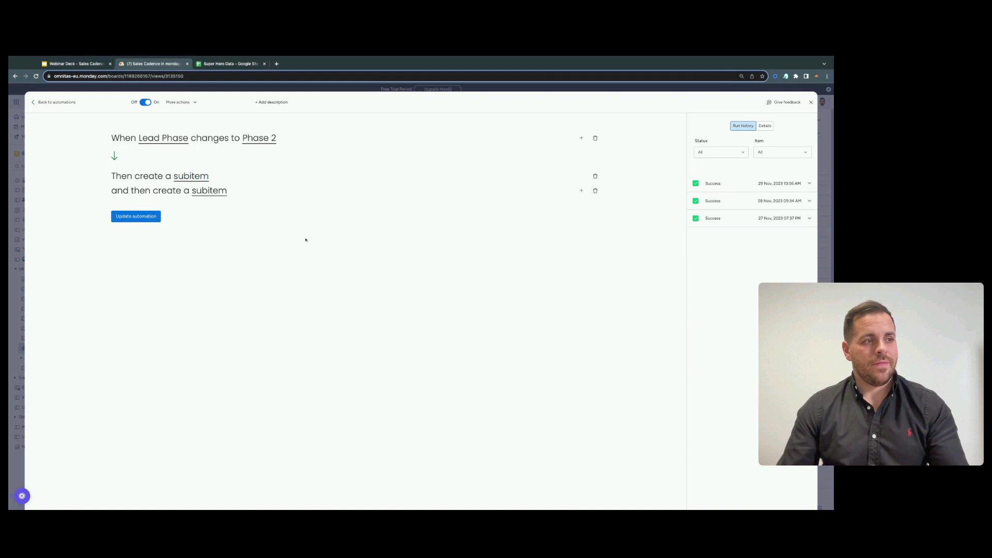
pyautogui.click(209, 191)
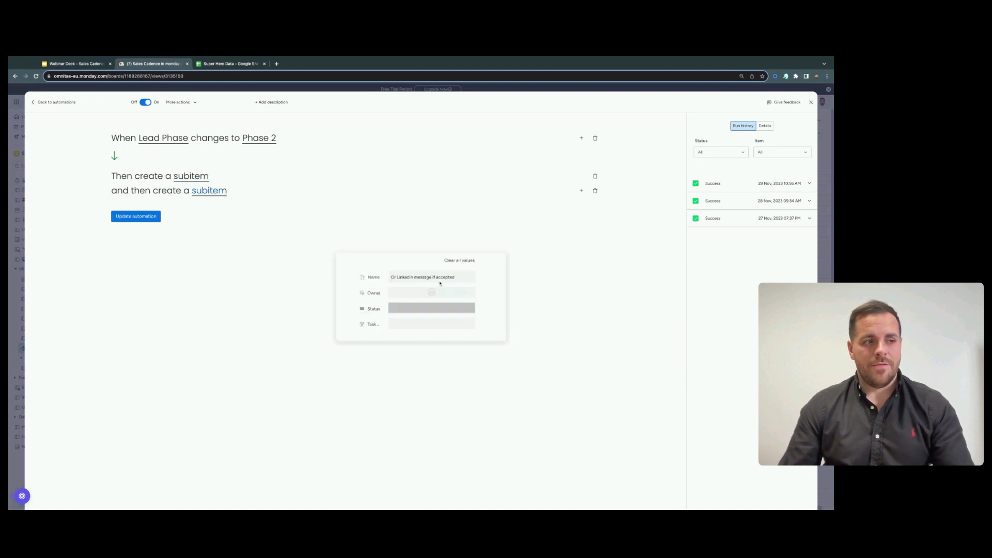
pyautogui.click(811, 102)
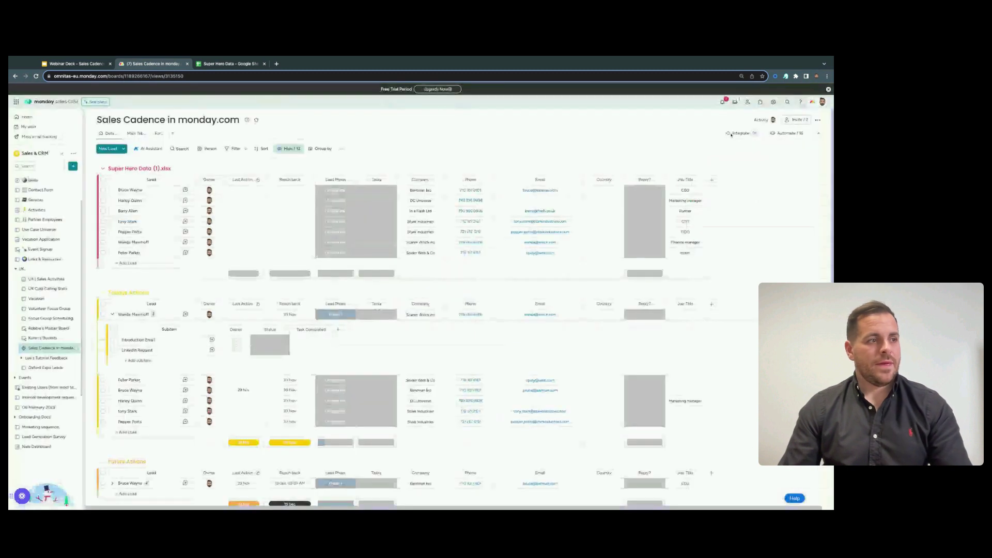
# - Start a new board automation that creates a subitem when a status changes to something
pyautogui.click(787, 133)
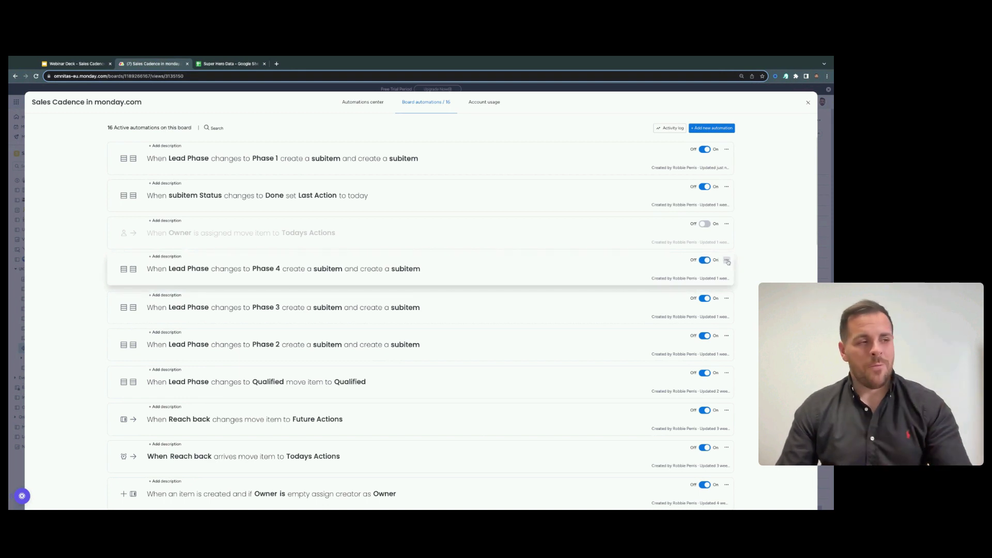
pyautogui.click(712, 128)
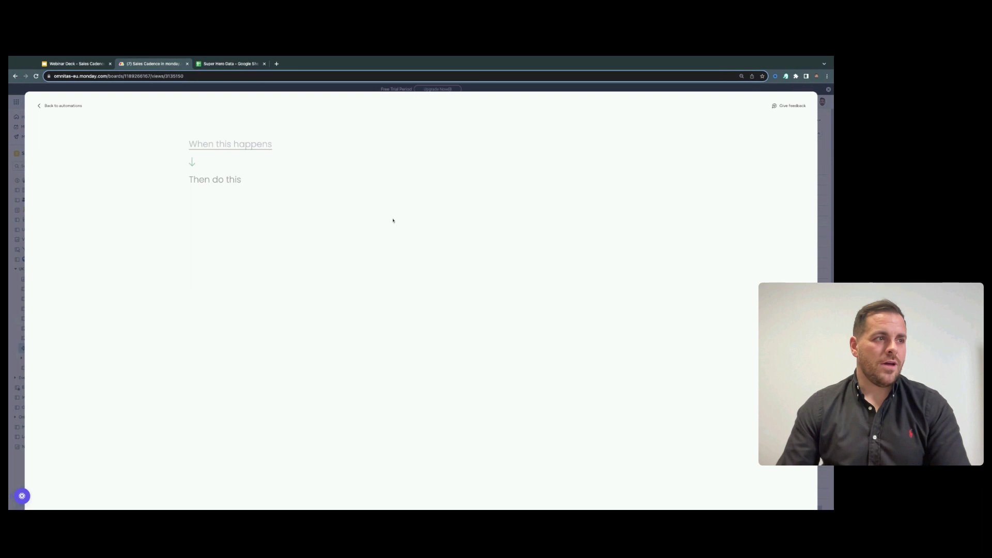
pyautogui.click(220, 150)
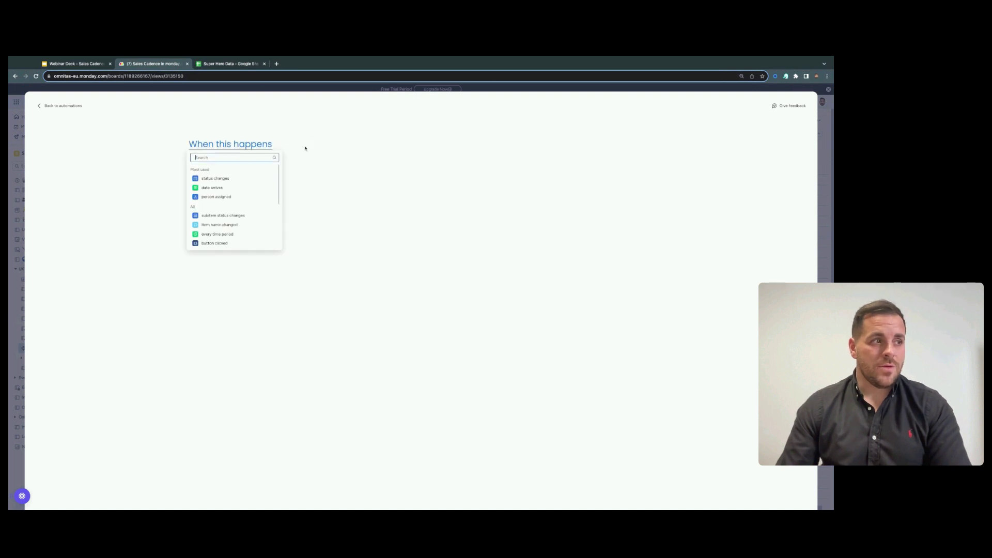
pyautogui.click(217, 178)
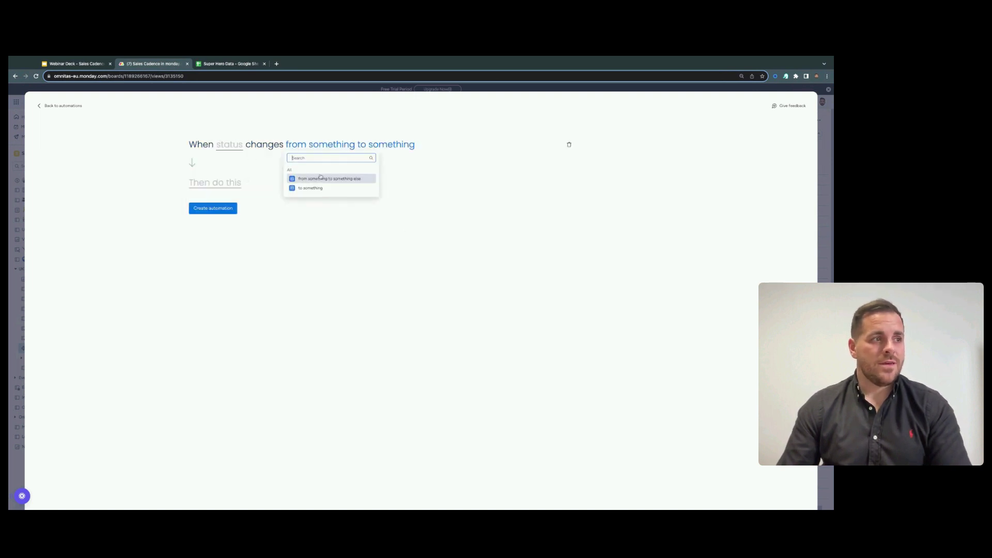
pyautogui.click(327, 188)
pyautogui.click(230, 189)
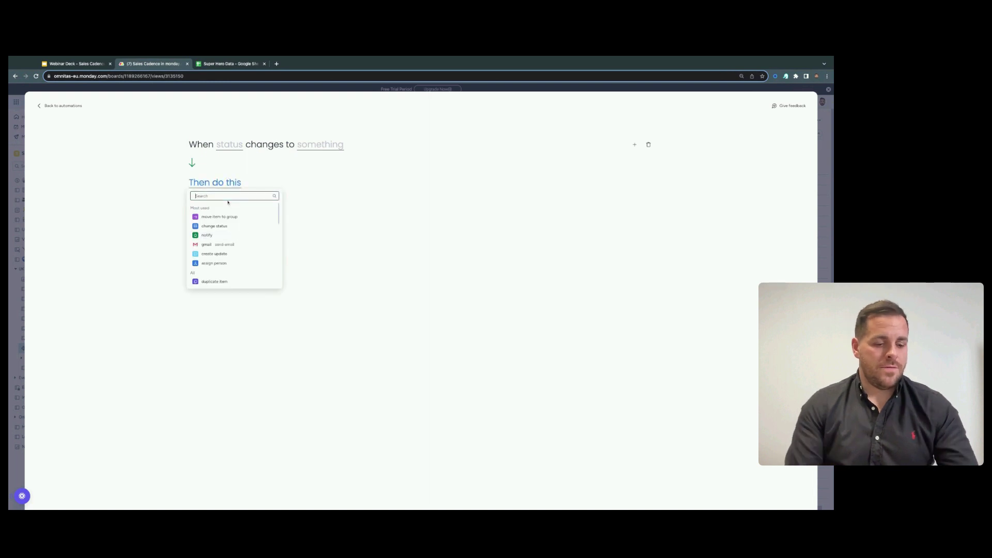
pyautogui.write('crea')
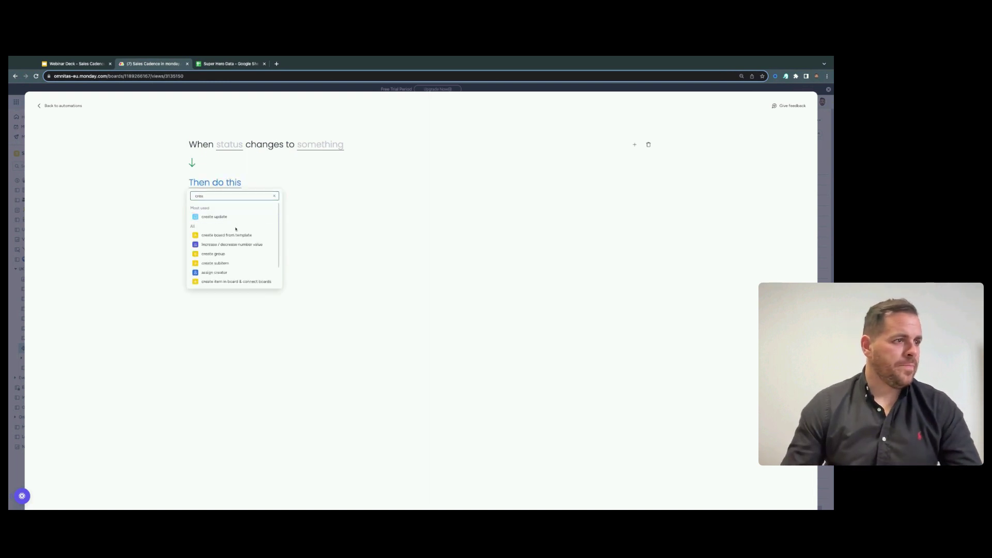
pyautogui.click(254, 263)
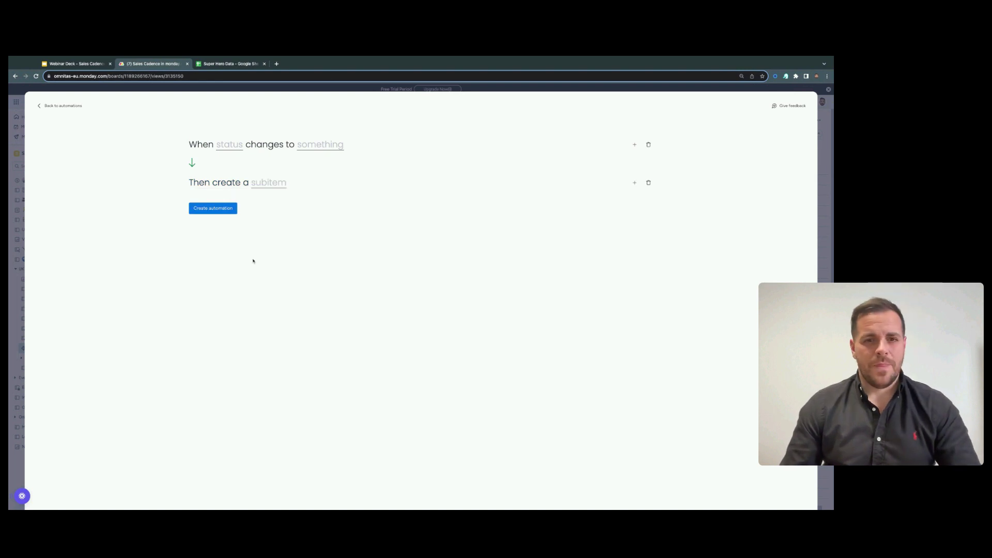
# - Set the new automation's trigger to Lead Phase changing to Phase 5
pyautogui.click(227, 143)
pyautogui.click(249, 163)
pyautogui.click(334, 150)
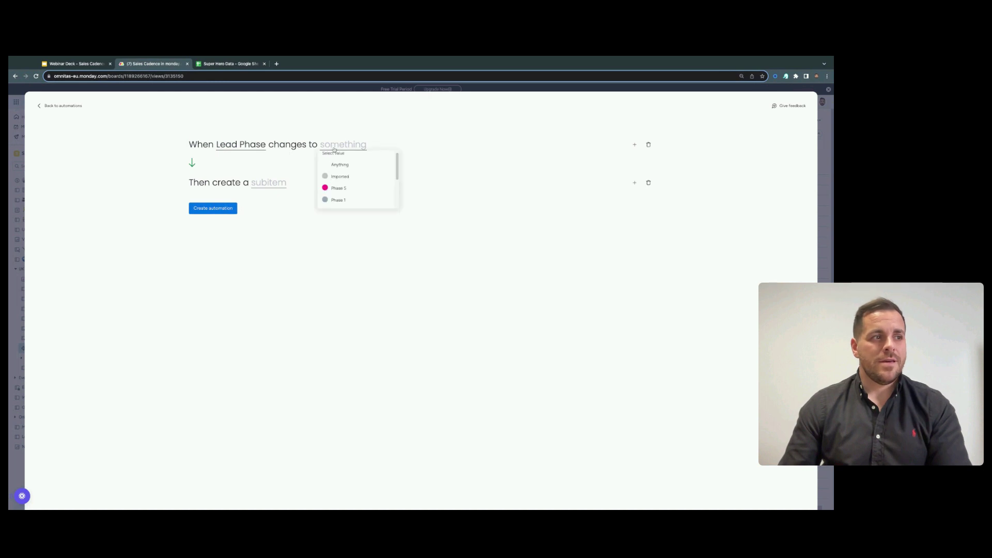
pyautogui.click(346, 191)
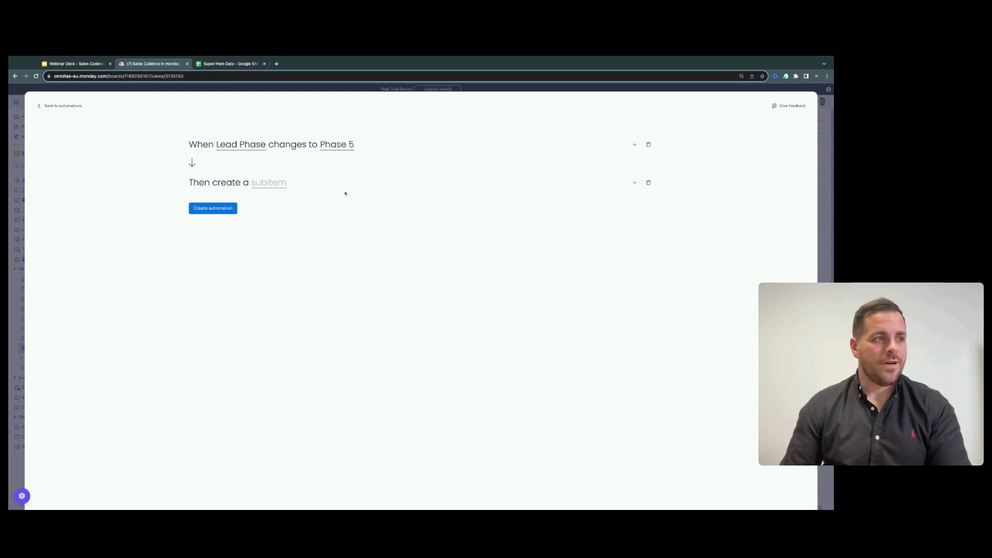
# - Name the automation's subitem Farewell Email, create the automation and return to the board
pyautogui.click(279, 186)
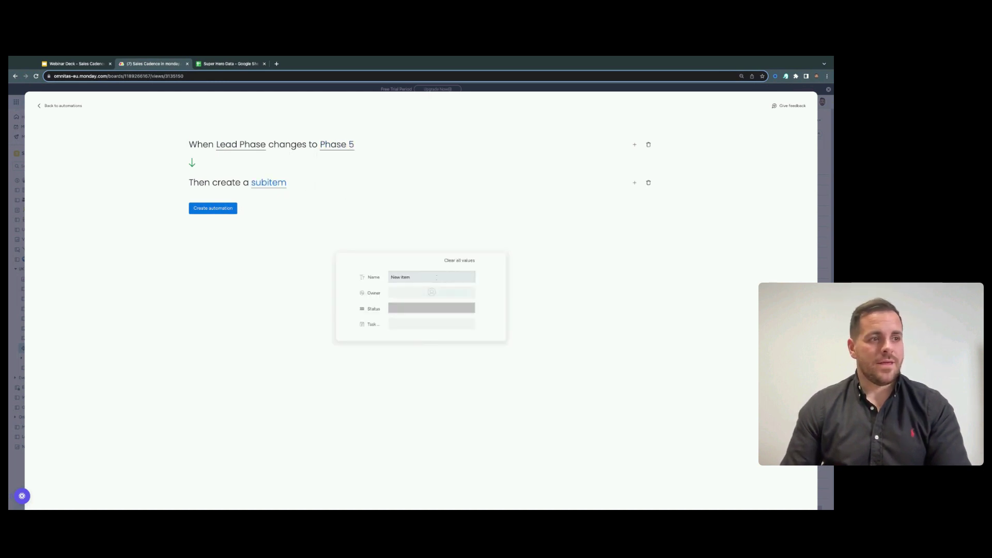
pyautogui.click(437, 278)
pyautogui.tripleClick(418, 275)
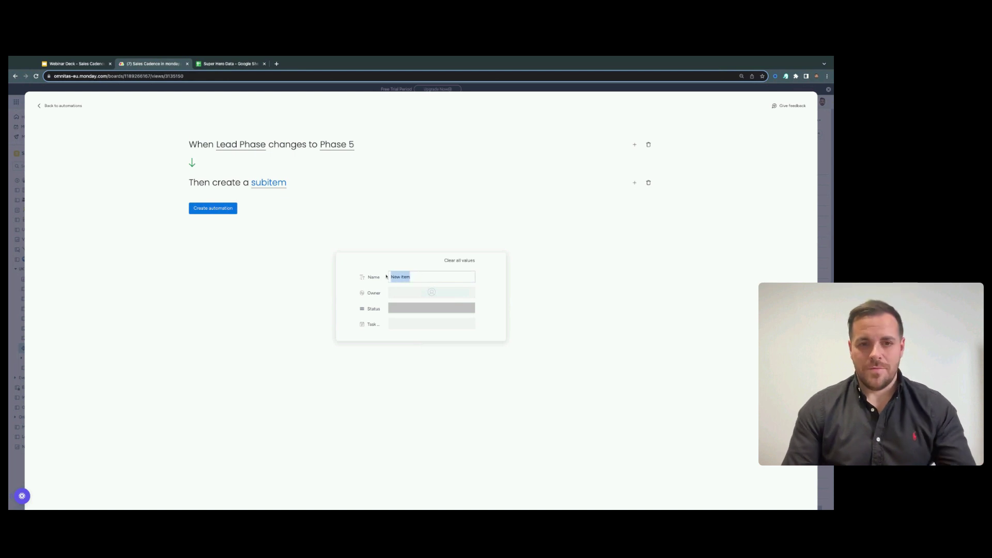
pyautogui.write('Far')
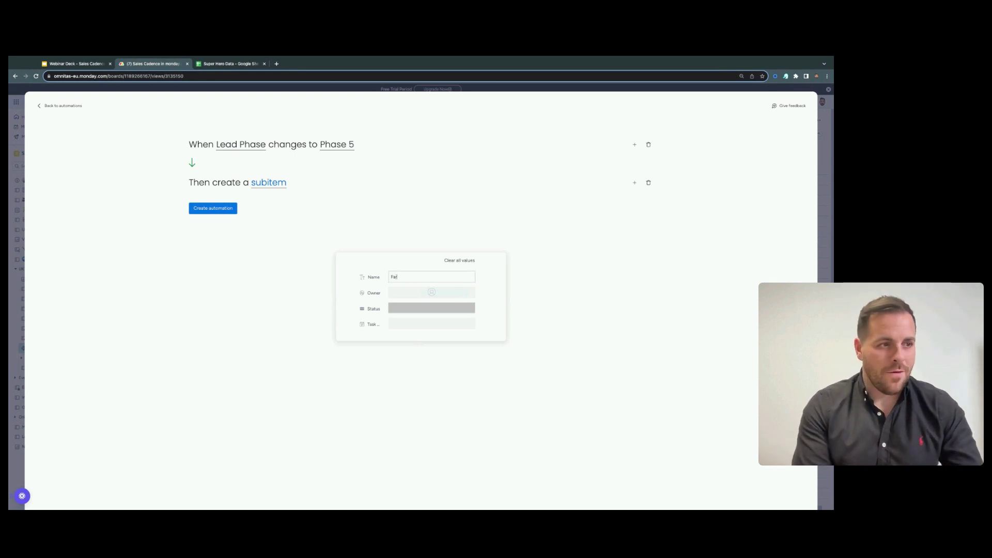
pyautogui.write('ewell Email')
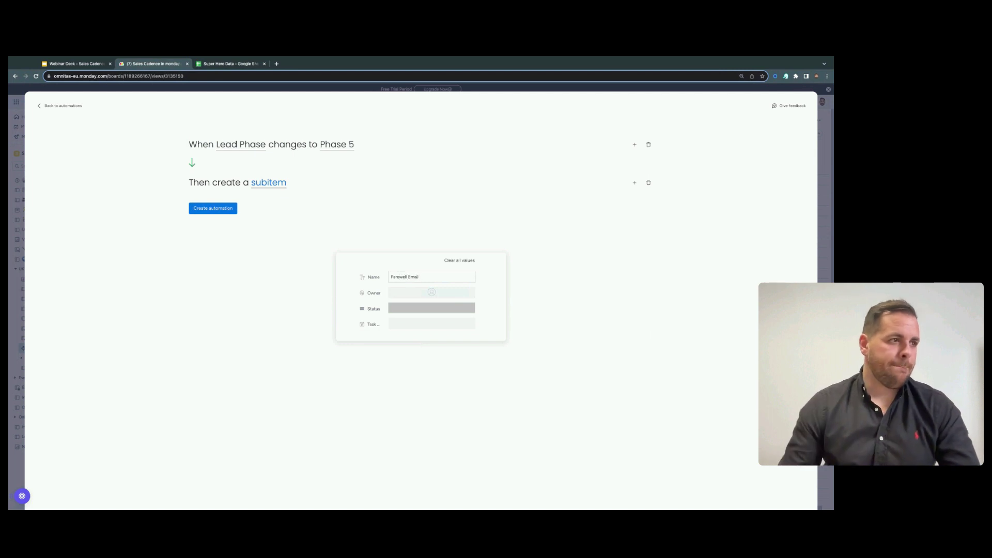
pyautogui.click(225, 213)
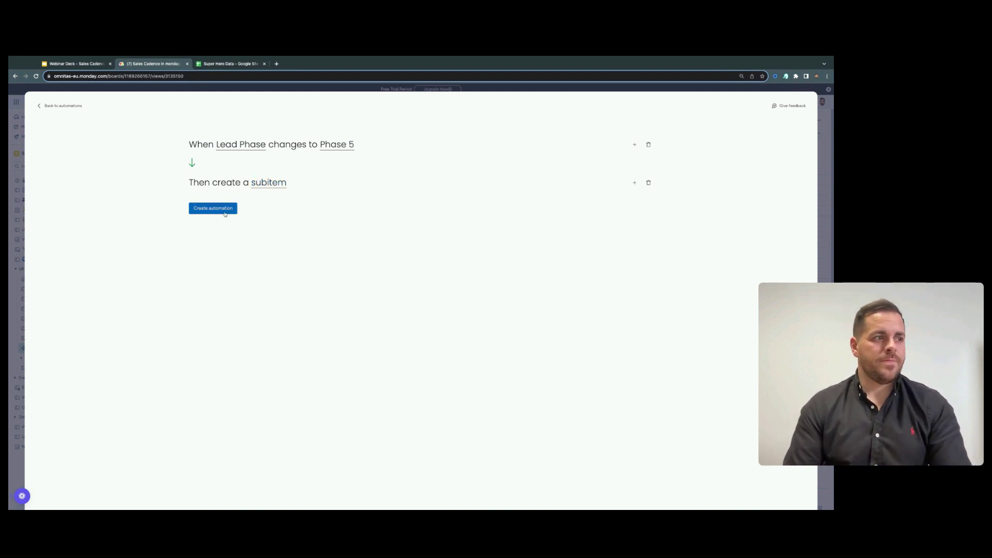
pyautogui.click(228, 208)
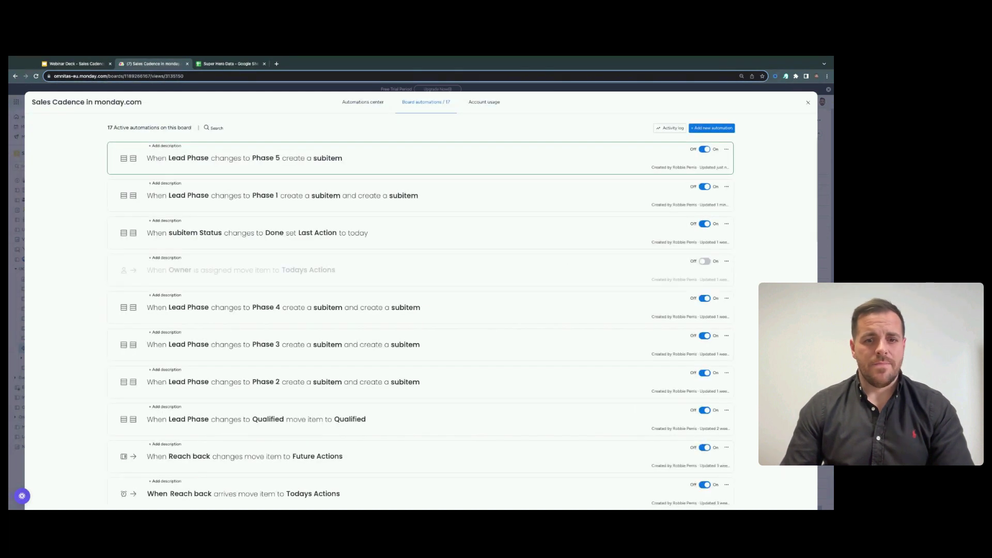
pyautogui.click(809, 103)
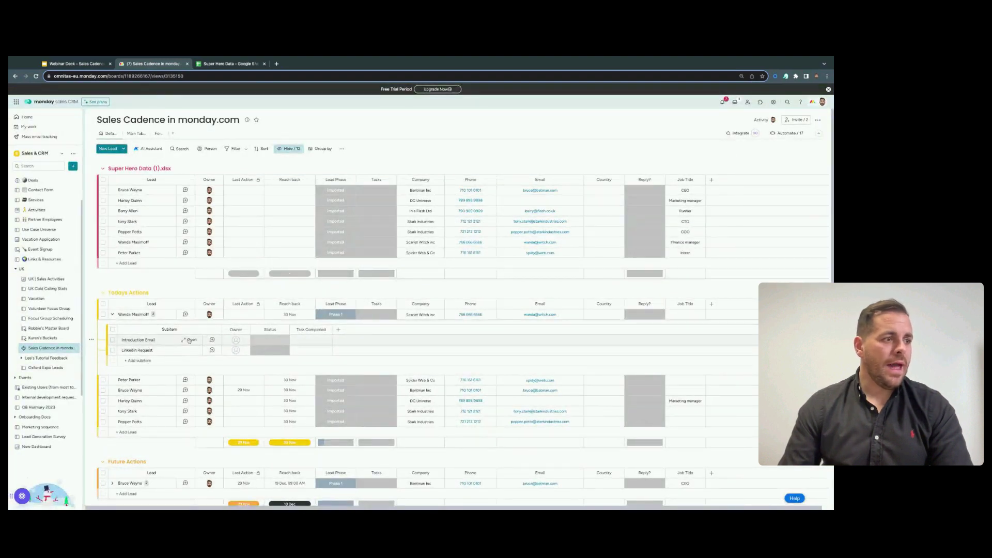
# - Set the Status of the Introduction Email and LinkedIn Request subitems to Done
pyautogui.click(269, 340)
pyautogui.click(259, 384)
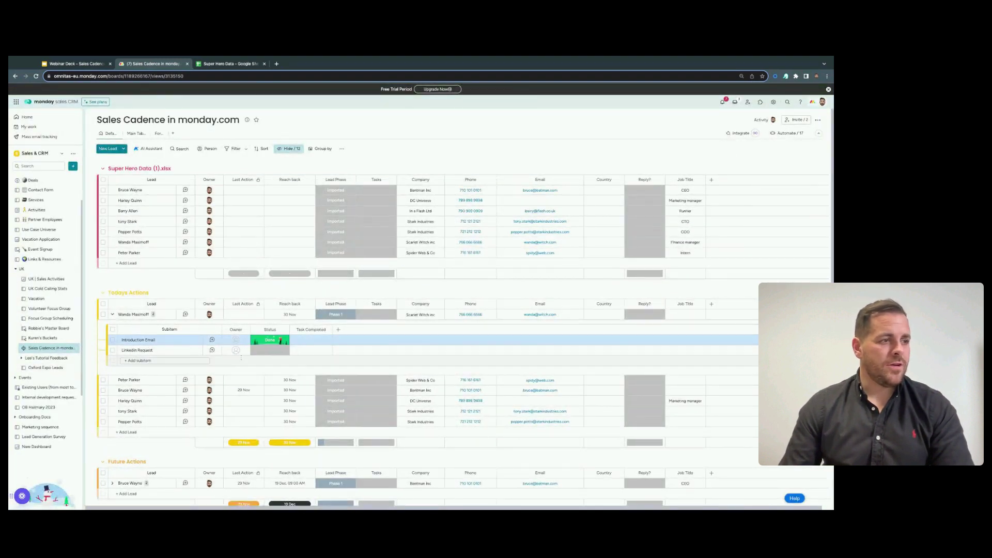
pyautogui.click(256, 351)
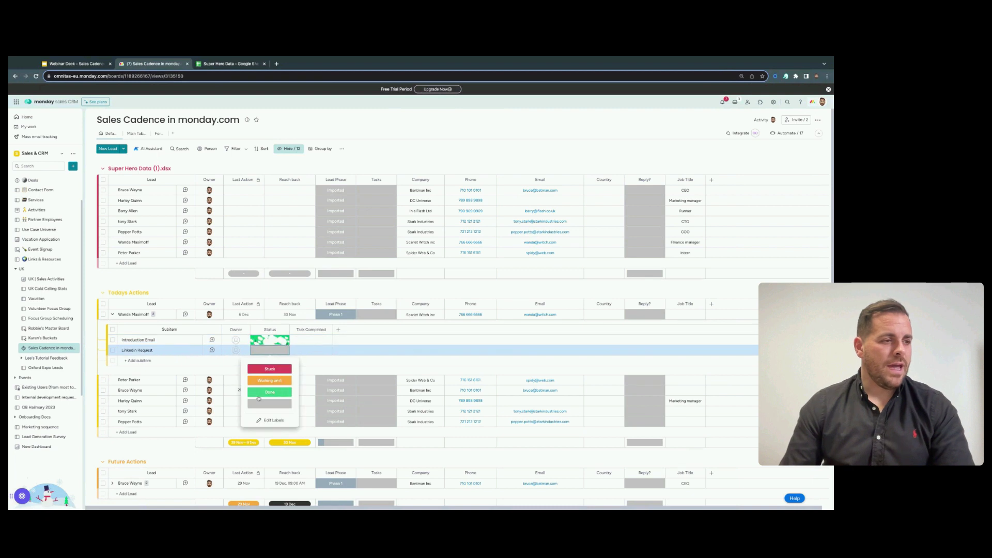
pyautogui.click(259, 395)
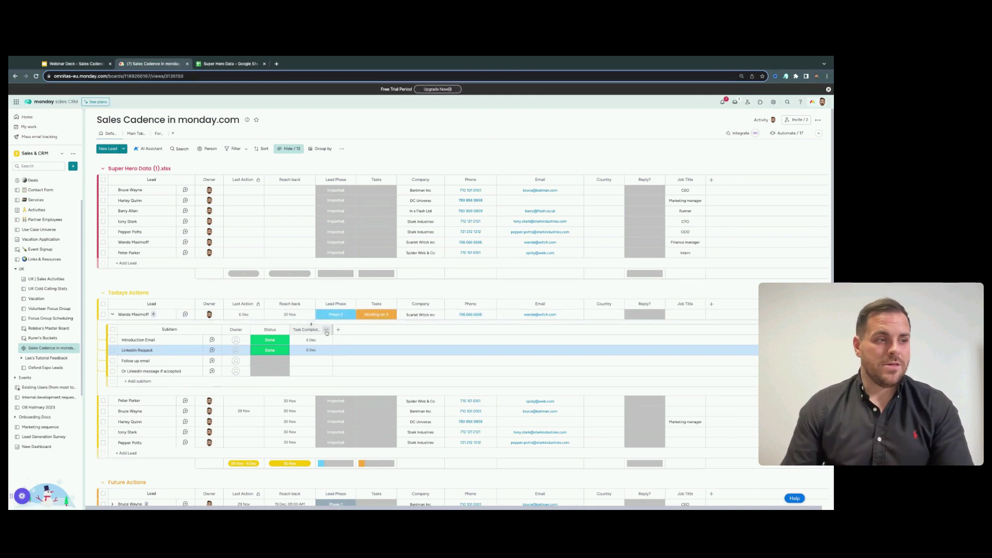
# - Review the automation that moves Lead Phase from Phase 1 to Phase 2 when Tasks is Phase Done, and save it without edits
pyautogui.click(787, 133)
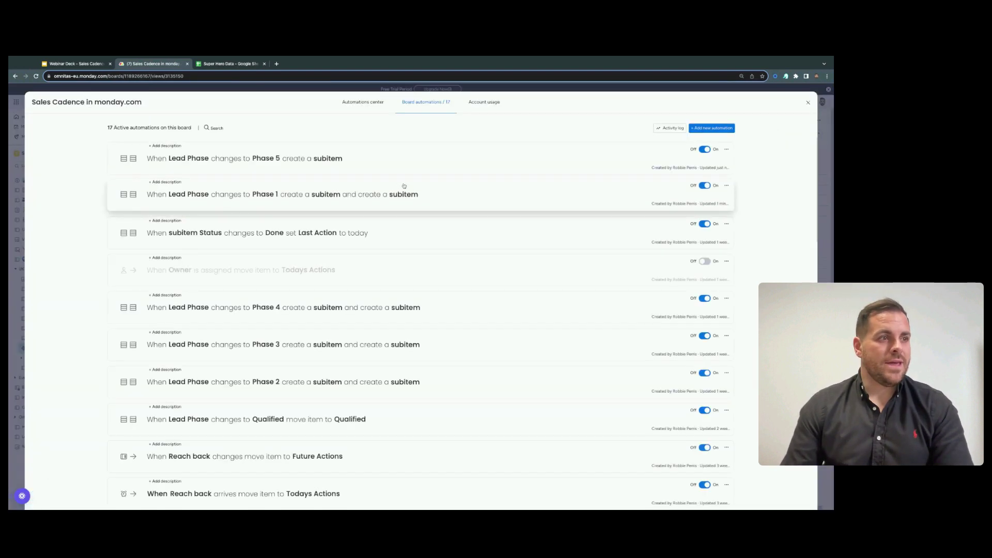
pyautogui.scroll(-1, 407, 308)
pyautogui.scroll(-3, 408, 311)
pyautogui.scroll(-6, 408, 311)
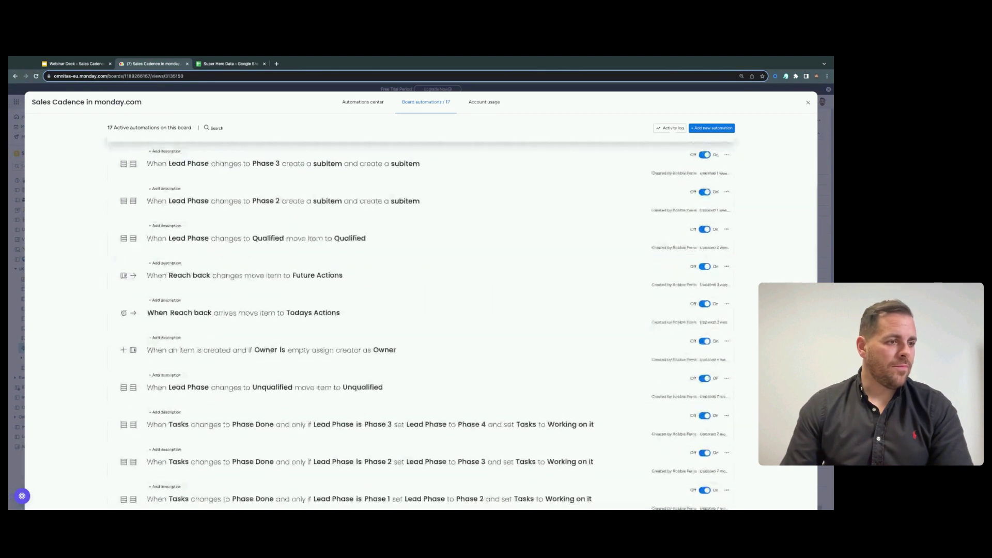
pyautogui.scroll(1, 387, 280)
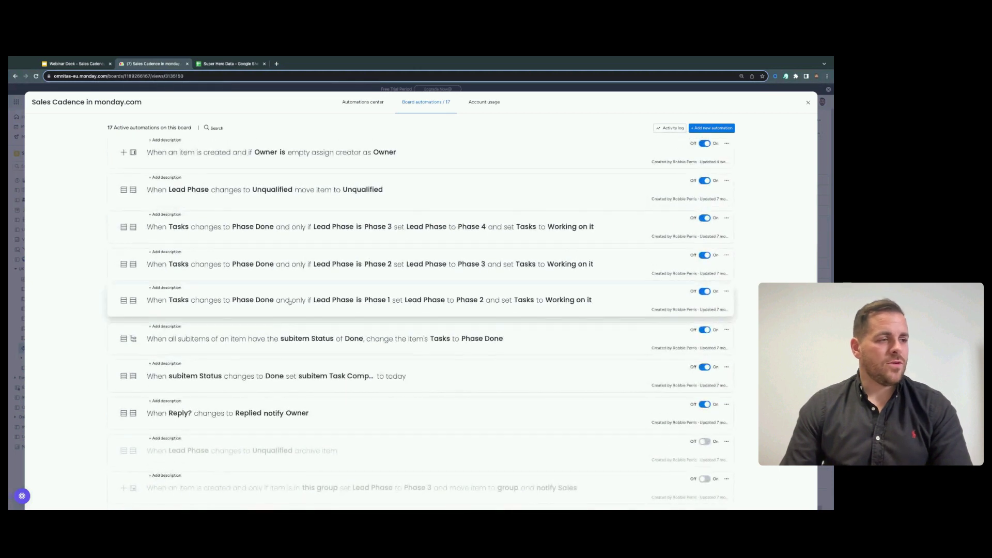
pyautogui.click(190, 308)
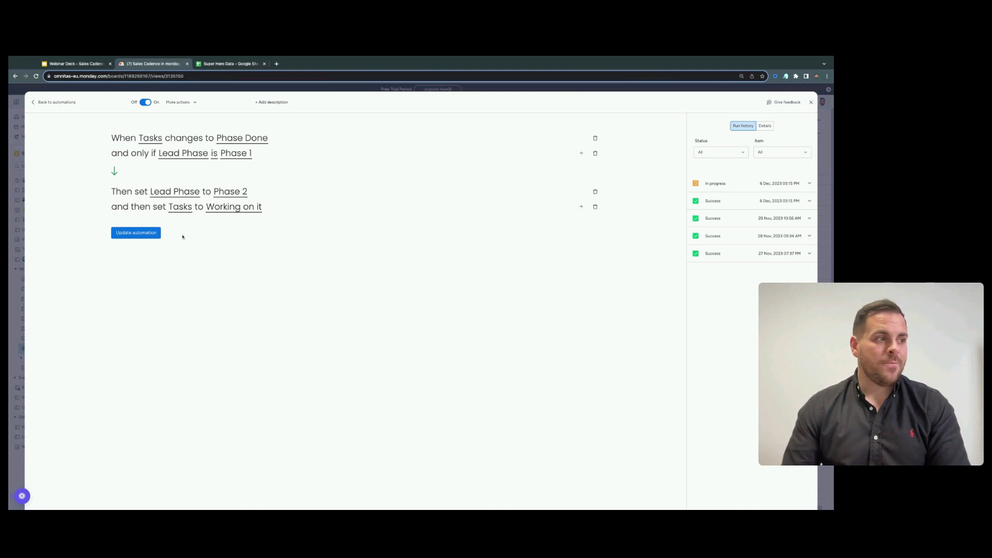
pyautogui.click(136, 233)
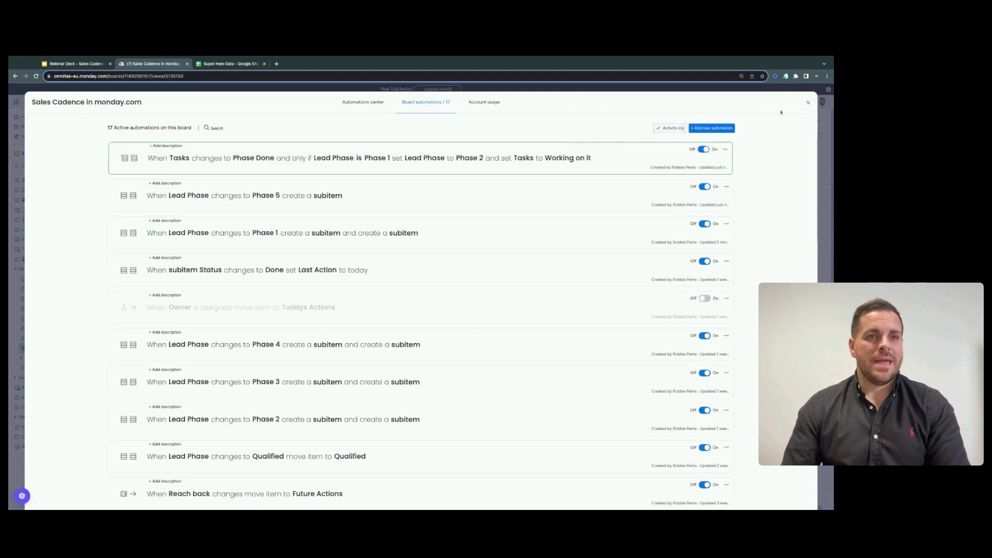
pyautogui.click(809, 103)
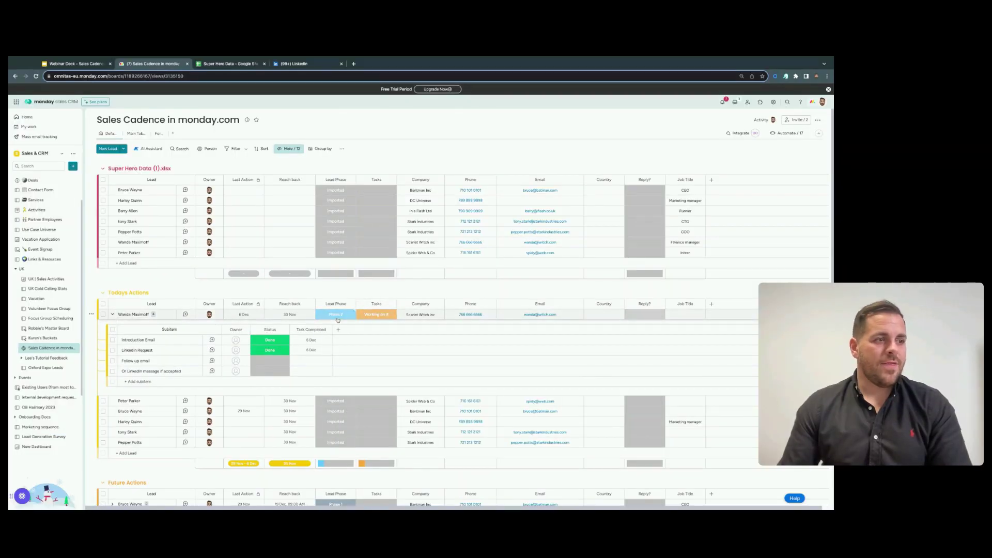
# - View the Lead Phase label options of the first lead in Todays Actions and collapse its subitems
pyautogui.click(337, 316)
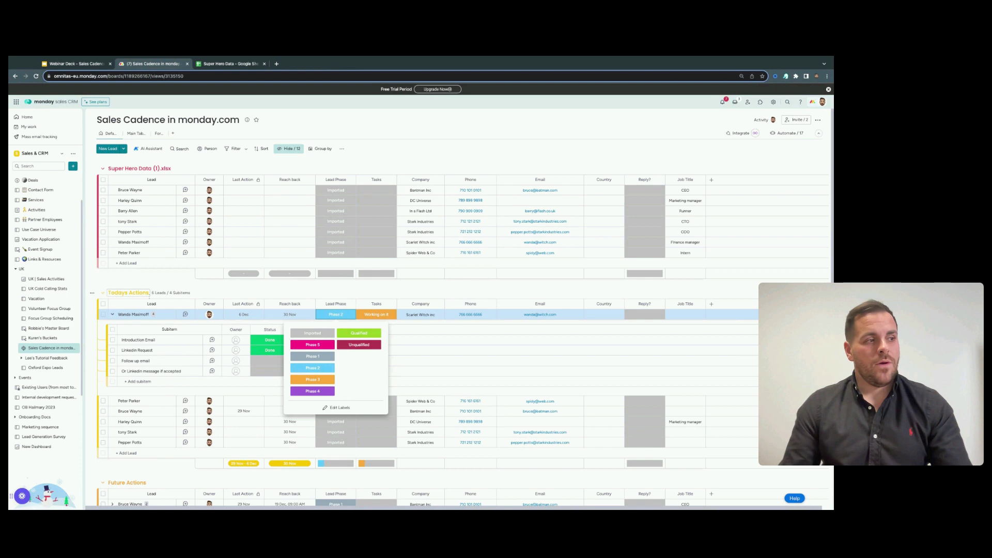
pyautogui.press('Escape')
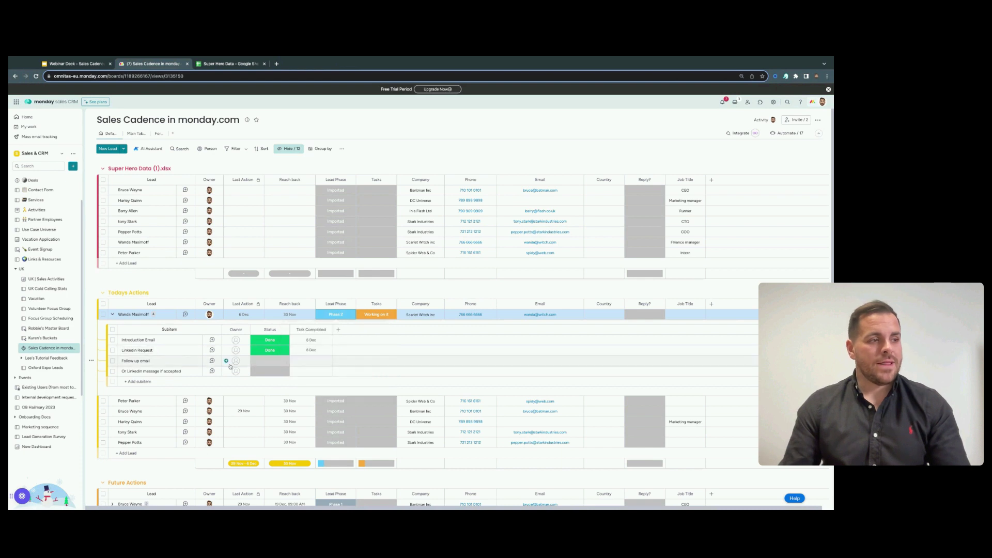
pyautogui.click(112, 314)
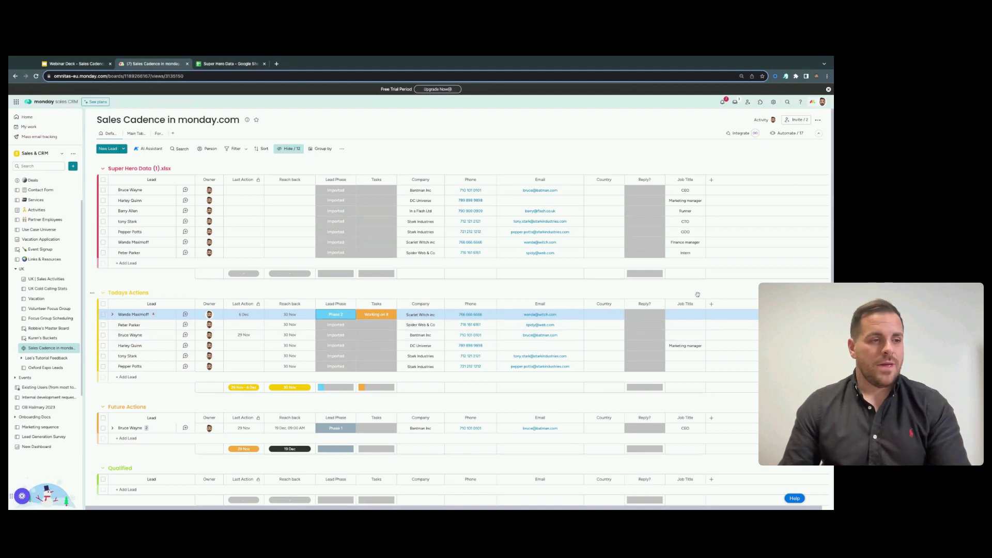
# - Add a 9:00 AM time to the Reach back date of the first lead in Todays Actions
pyautogui.scroll(-1, 307, 325)
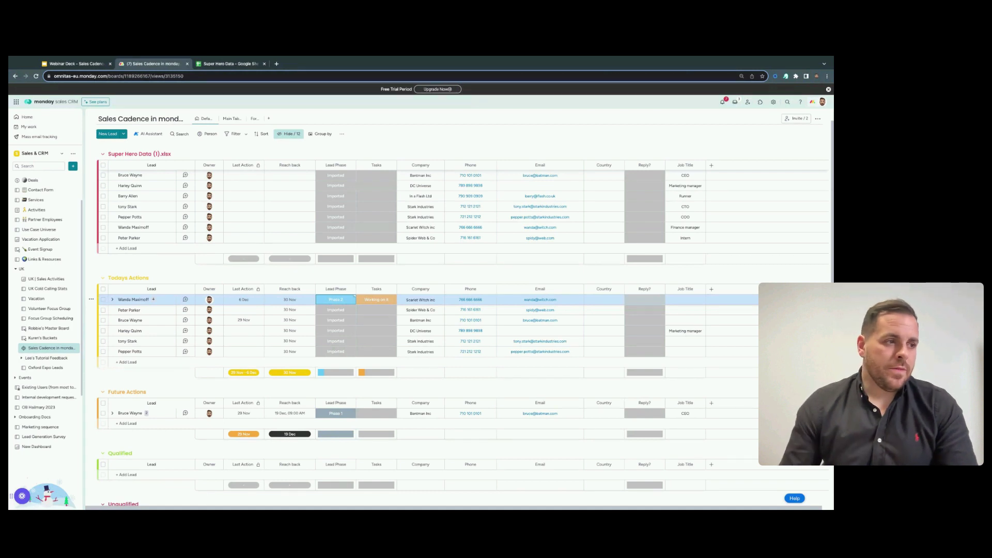
pyautogui.click(290, 300)
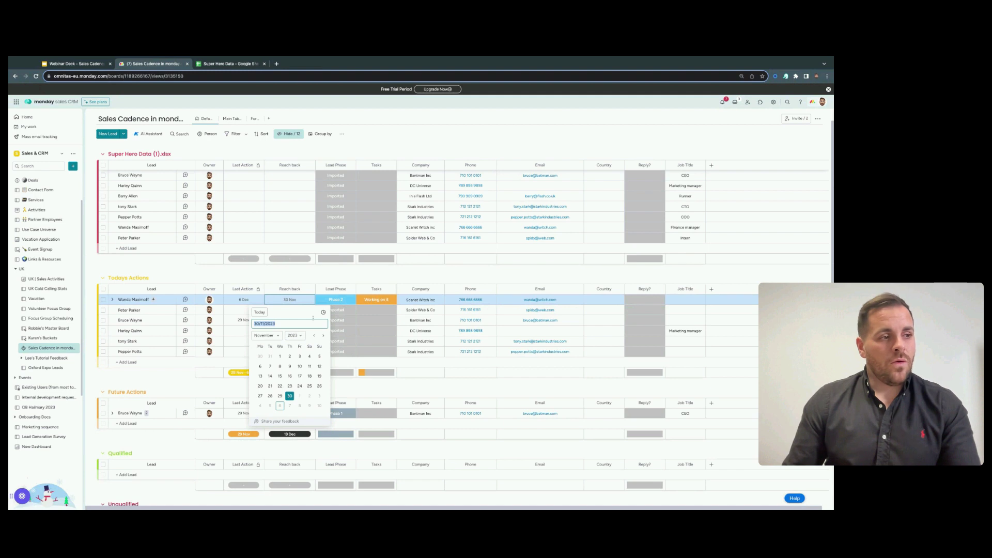
pyautogui.click(323, 313)
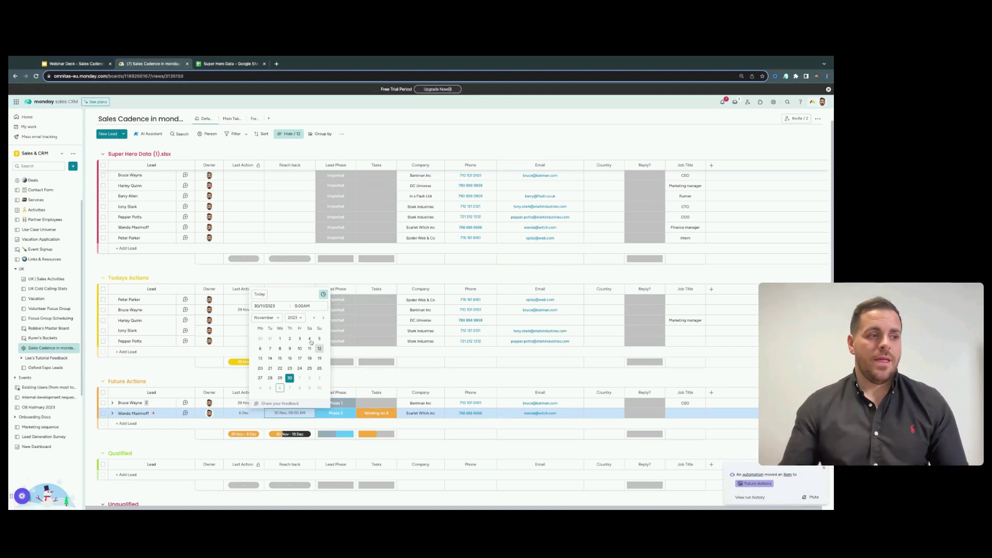
pyautogui.click(357, 380)
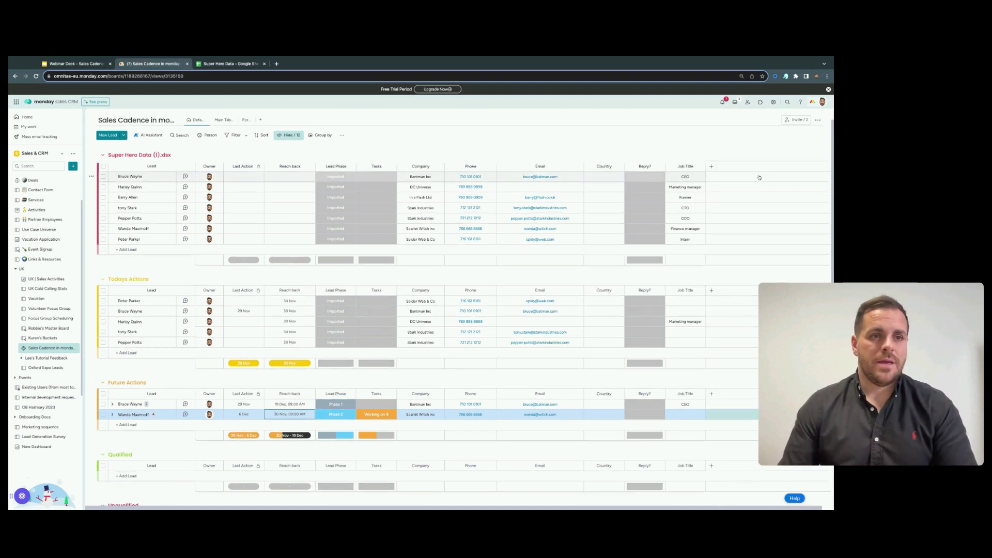
# - Review the automation that moves an item to Future Actions when Reach back changes, and return to the board
pyautogui.scroll(2, 290, 321)
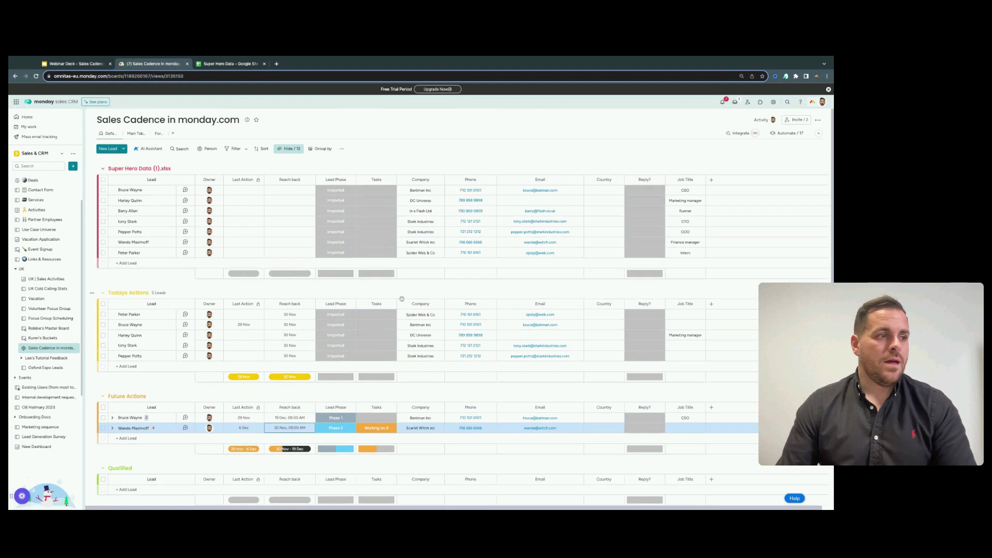
pyautogui.click(787, 133)
pyautogui.scroll(-3, 233, 276)
pyautogui.scroll(-1, 234, 277)
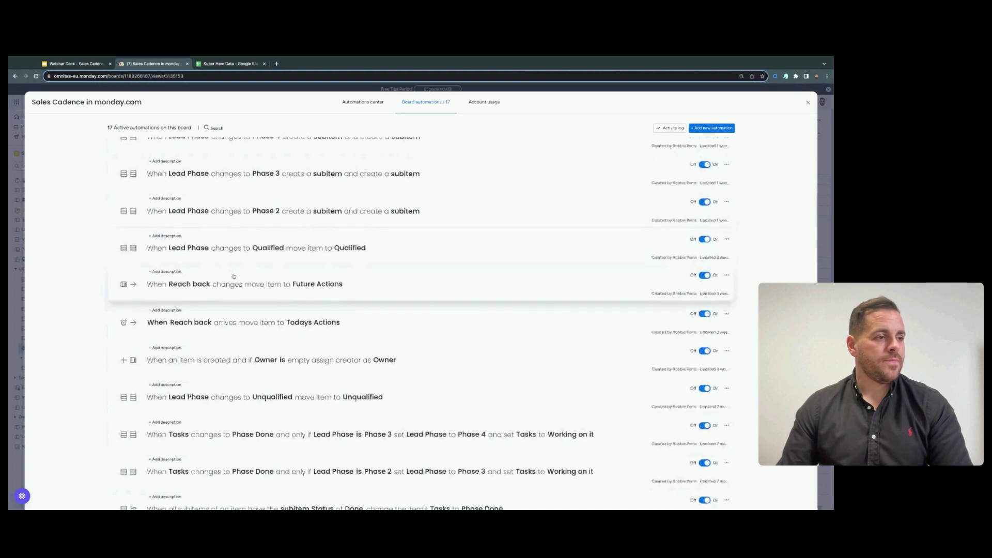
pyautogui.click(235, 284)
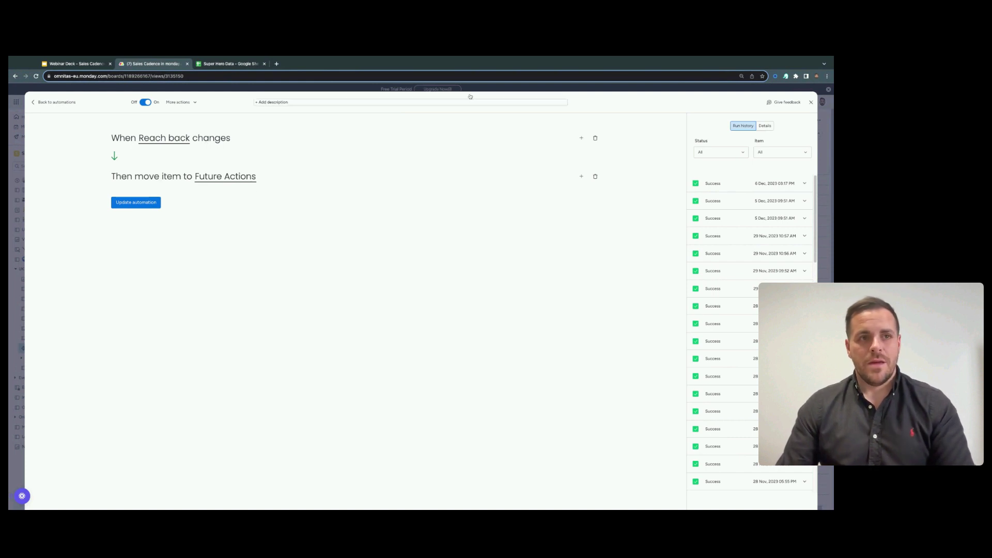
pyautogui.click(811, 102)
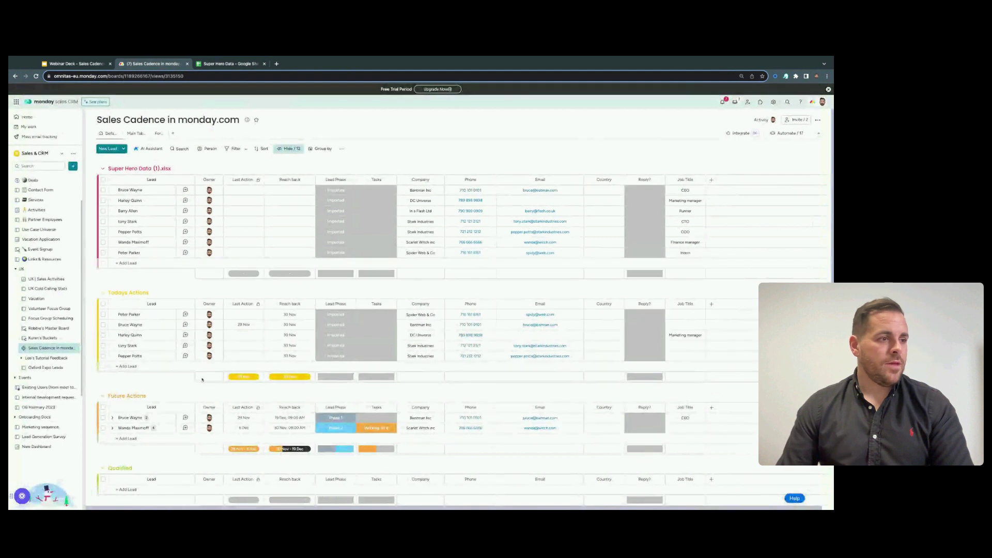
# - Set the Reach back date of the first lead in Todays Actions to 7 December 2023
pyautogui.click(296, 316)
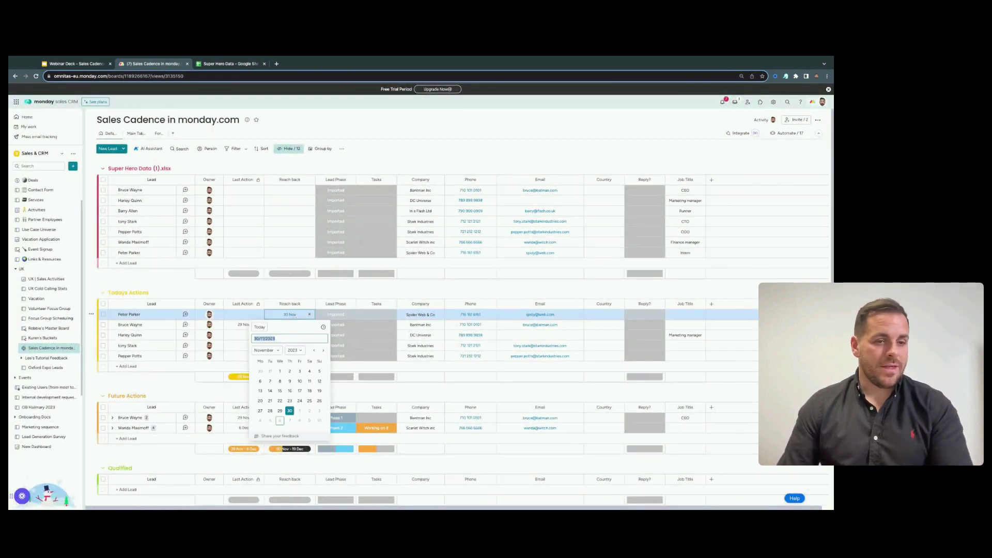
pyautogui.click(290, 421)
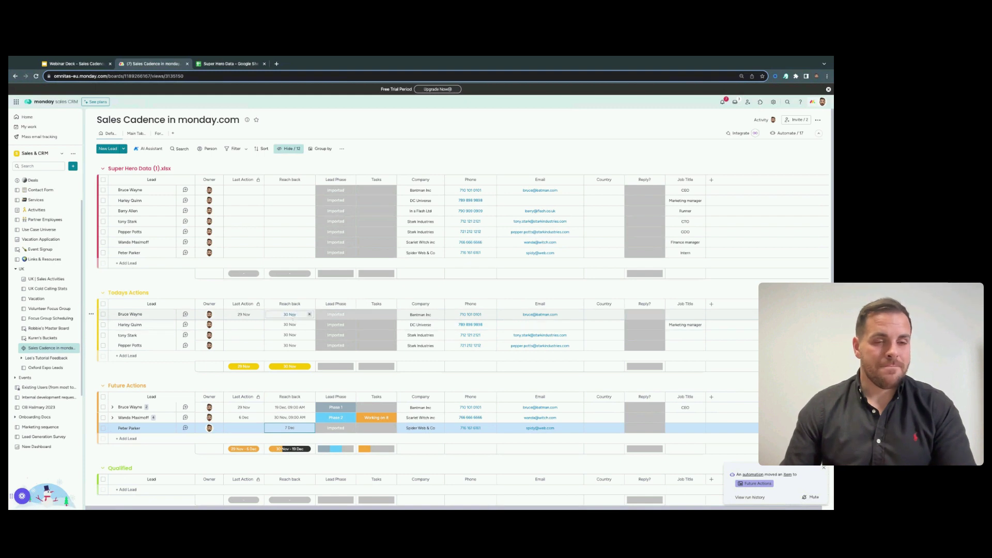
pyautogui.click(787, 133)
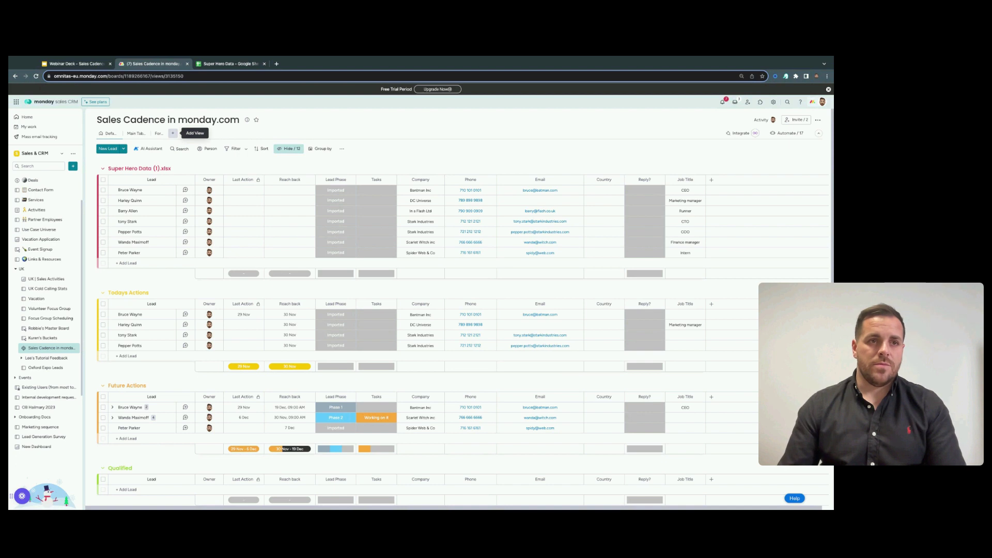
# - View the board's viewing and editing permissions and close them without changes
pyautogui.click(818, 120)
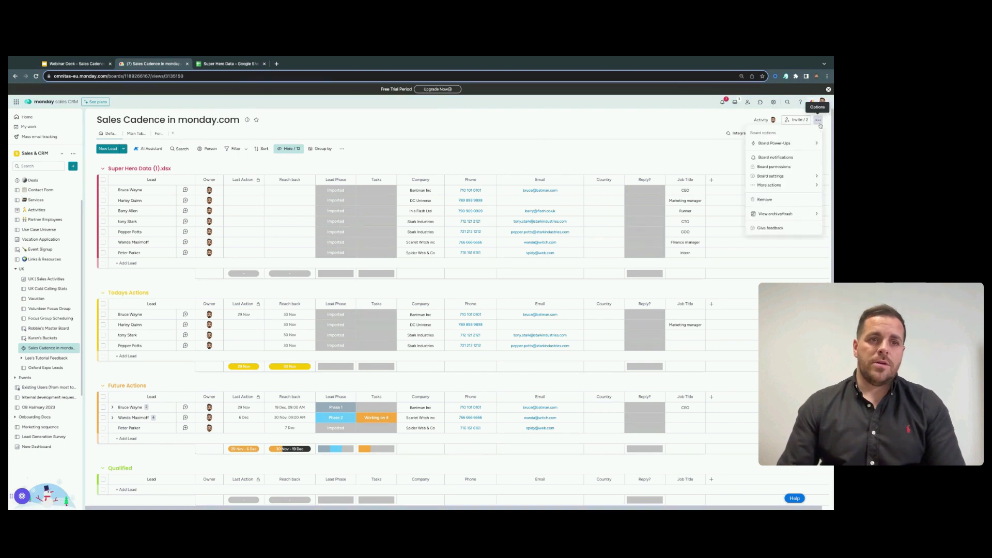
pyautogui.moveTo(778, 173)
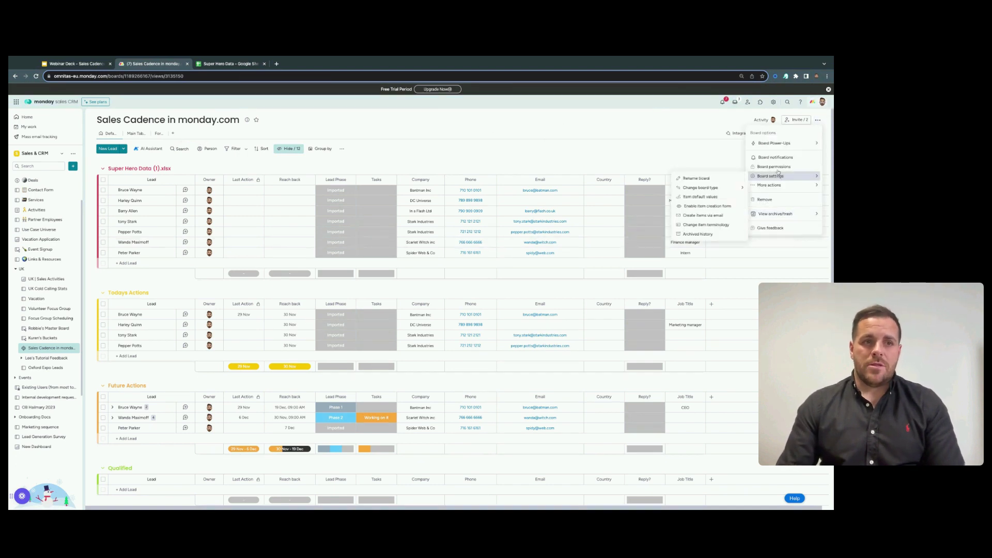
pyautogui.click(778, 167)
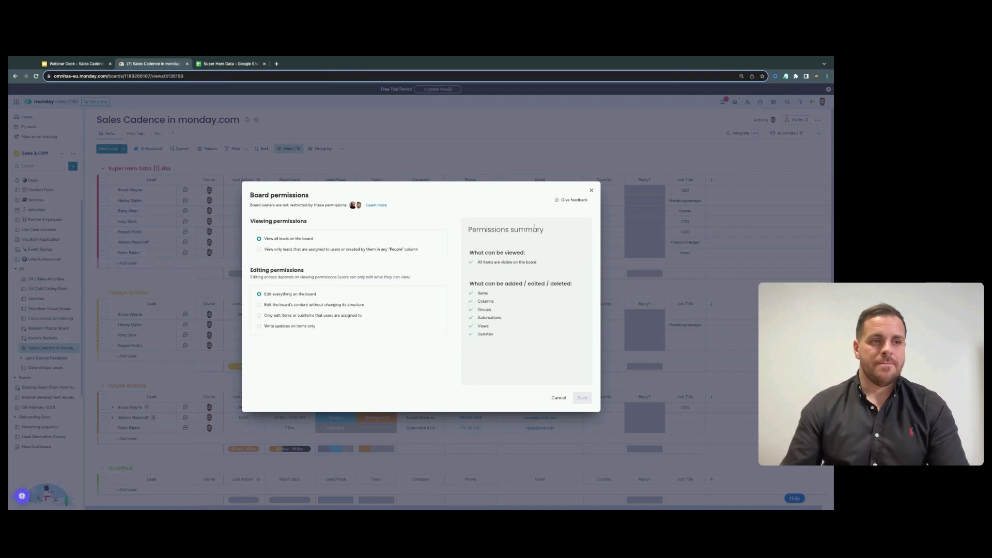
pyautogui.click(592, 190)
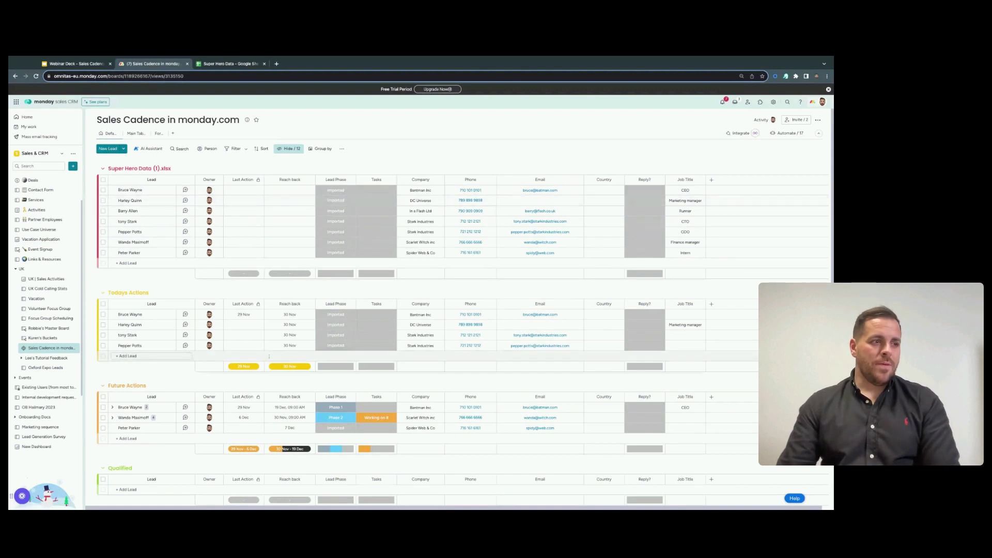
# - Review the automation that moves an item to Todays Actions when Reach back arrives, and return to the board
pyautogui.click(787, 134)
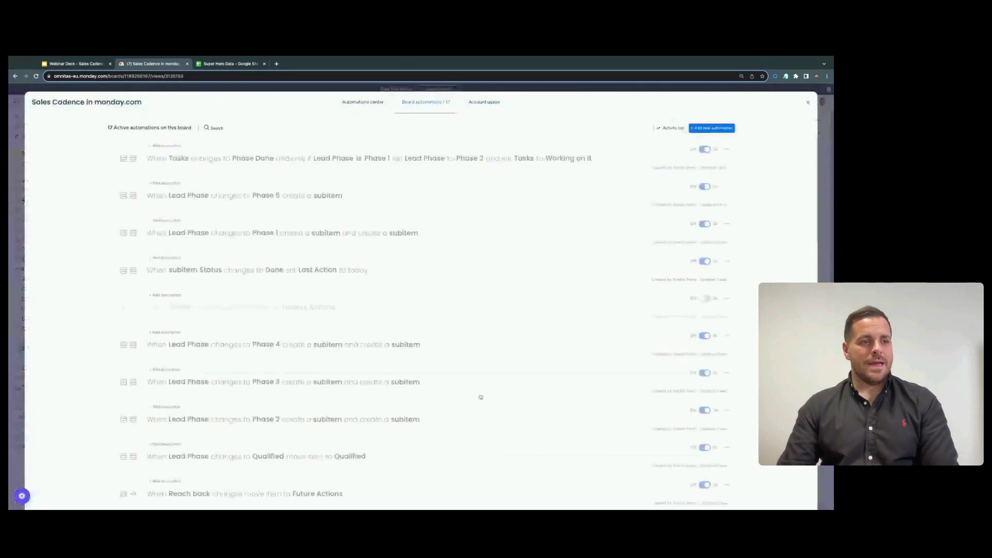
pyautogui.scroll(-5, 281, 401)
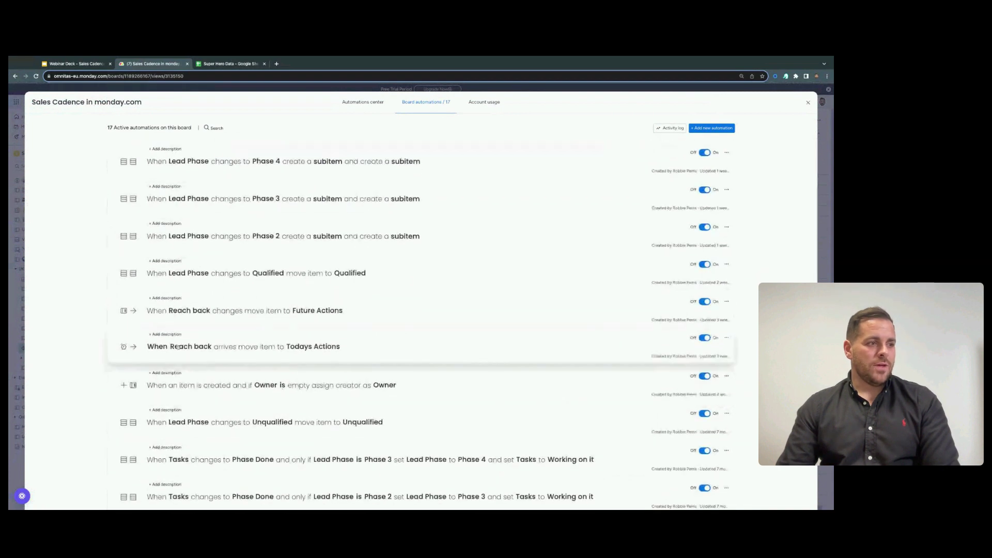
pyautogui.click(211, 350)
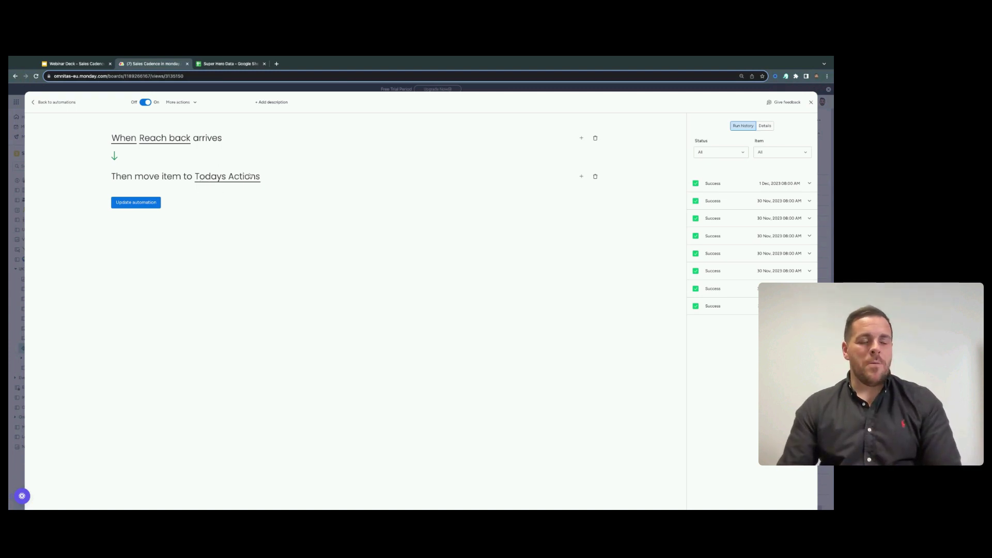
pyautogui.click(812, 103)
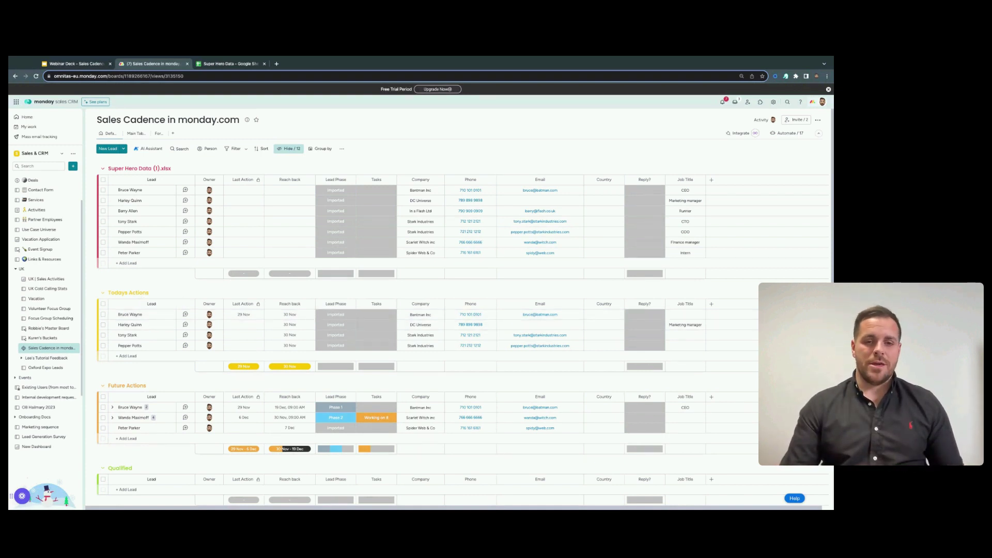
# - Turn on the automation that moves an item to Todays Actions when Owner is assigned, and return to the board
pyautogui.click(787, 133)
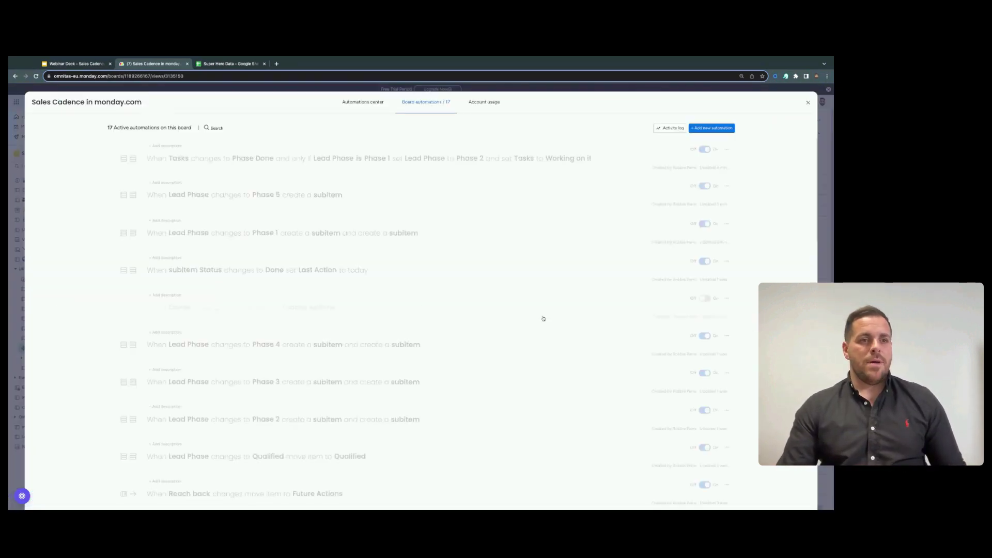
pyautogui.scroll(-10, 444, 325)
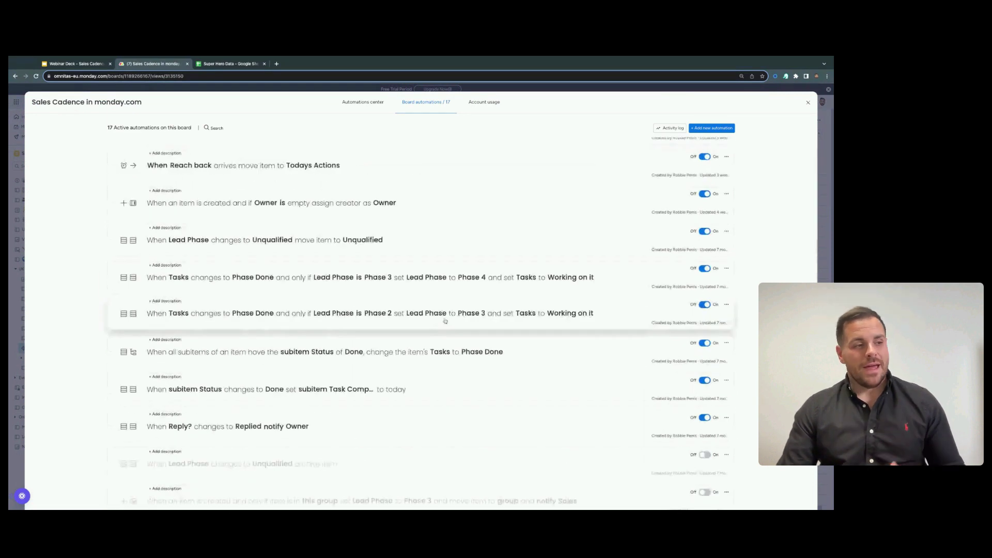
pyautogui.scroll(-2, 326, 357)
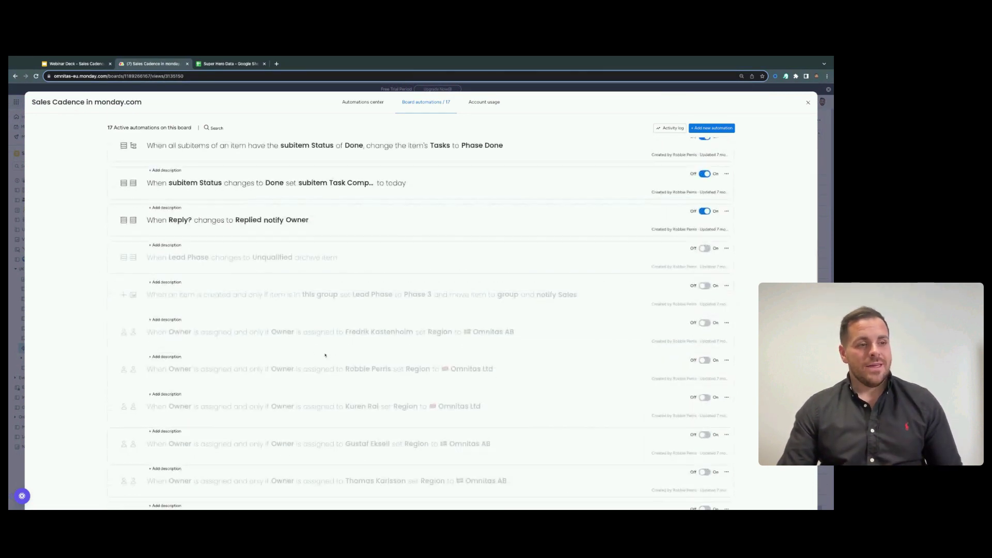
pyautogui.scroll(5, 326, 357)
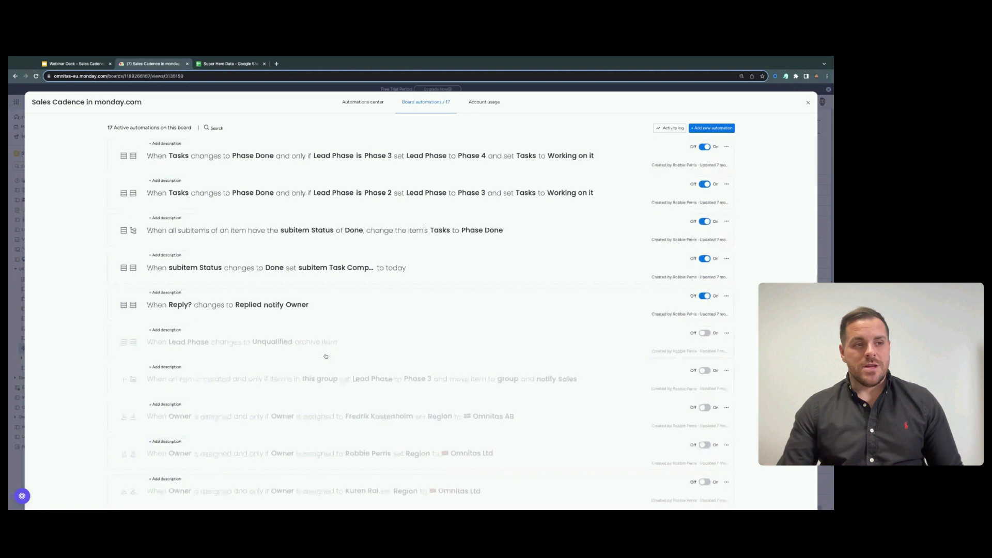
pyautogui.scroll(1, 421, 320)
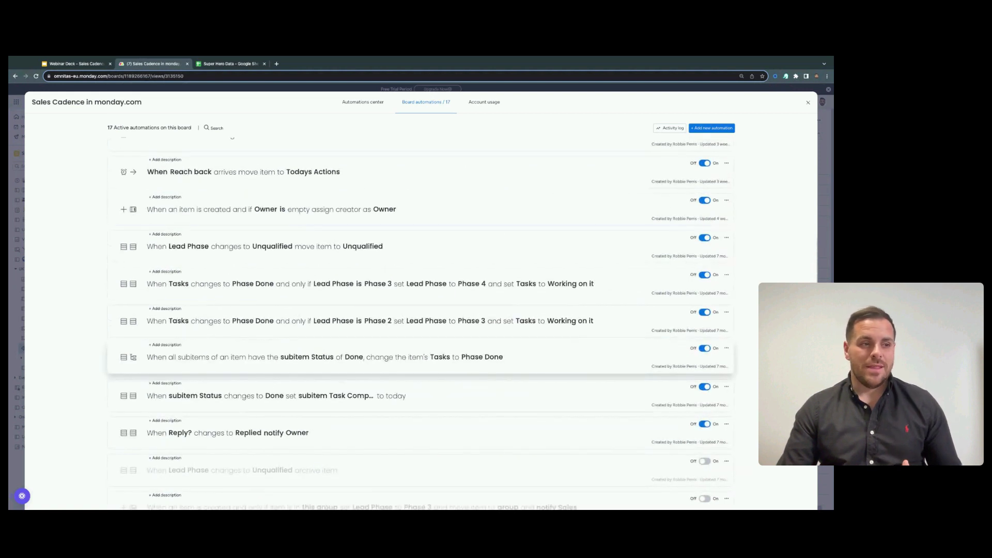
pyautogui.scroll(7, 422, 352)
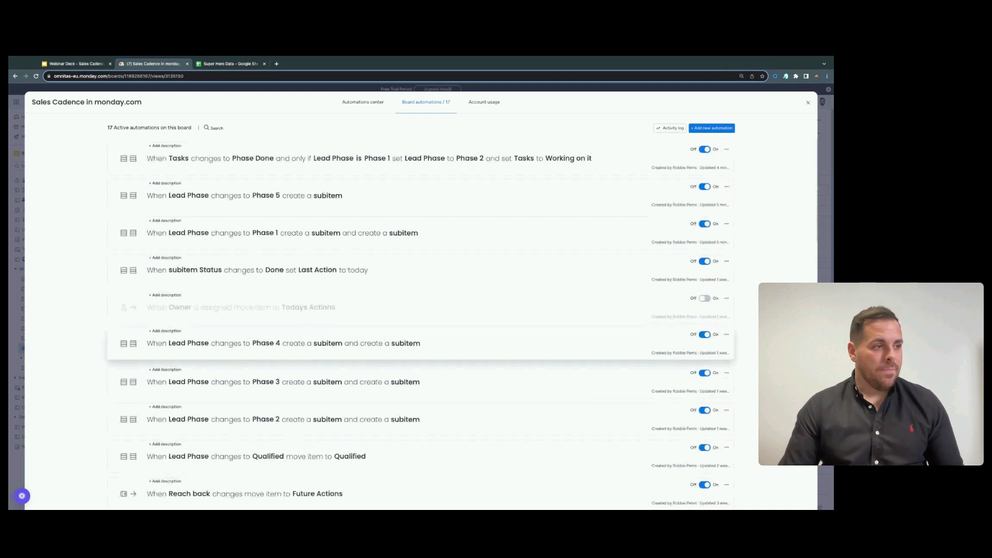
pyautogui.click(215, 313)
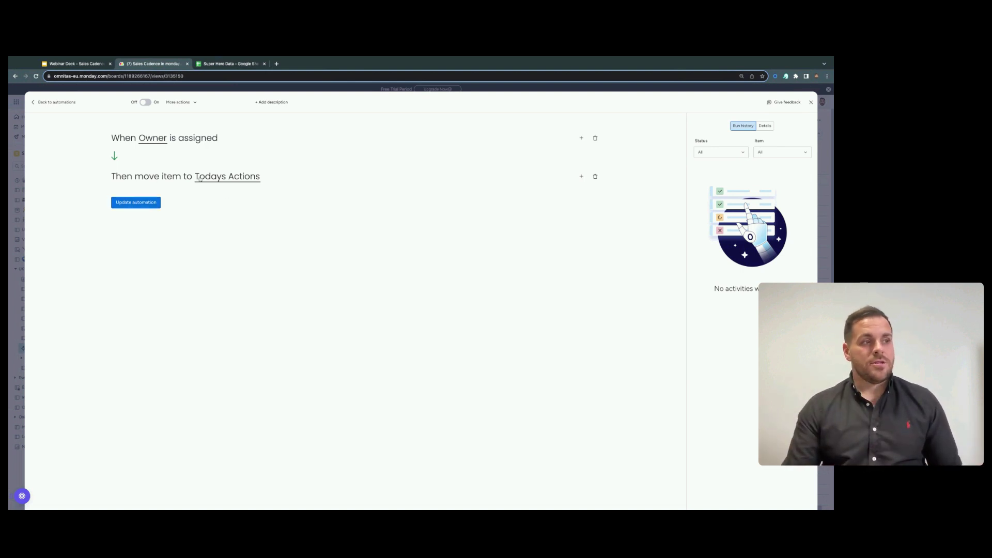
pyautogui.click(131, 203)
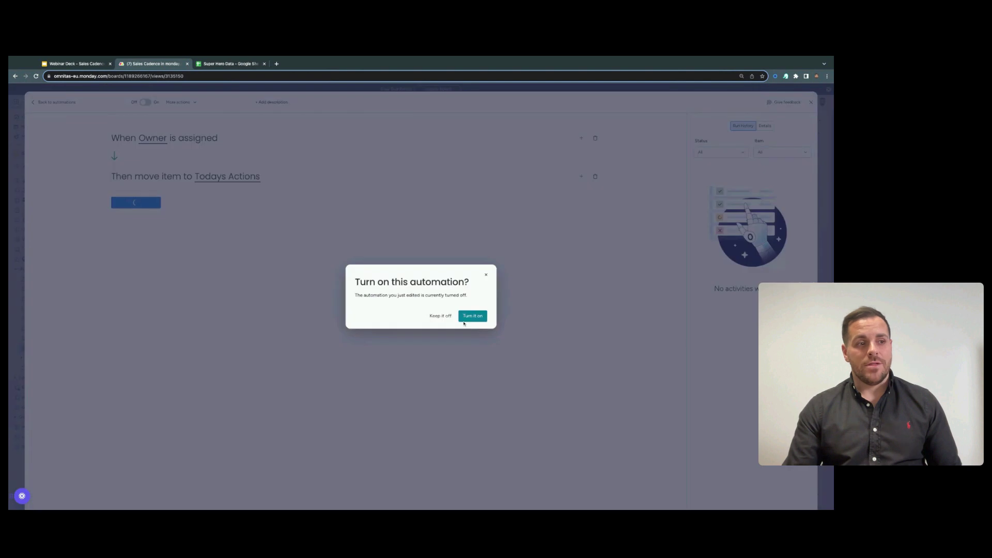
pyautogui.click(464, 320)
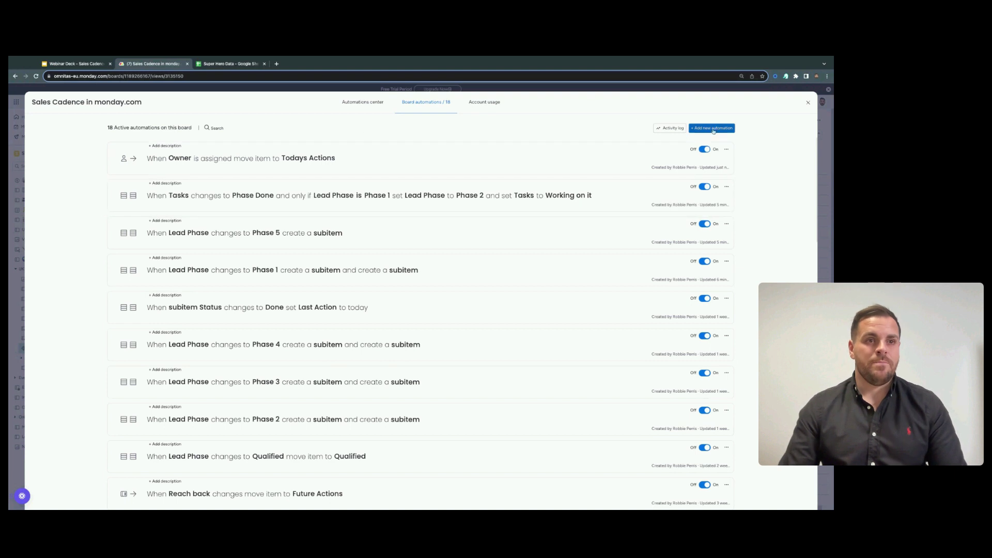
pyautogui.click(809, 104)
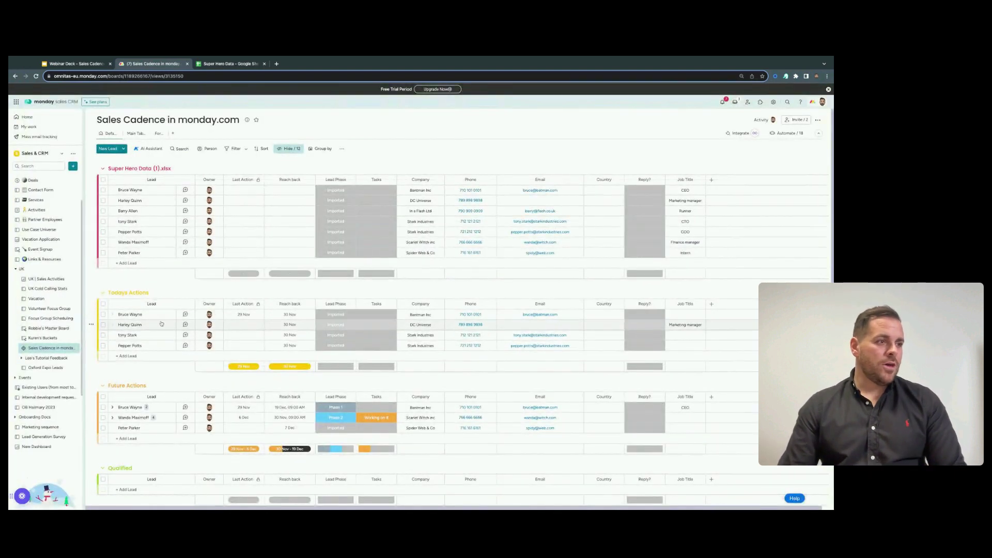
# - View the board's Main Table columns and return to the default view
pyautogui.click(136, 133)
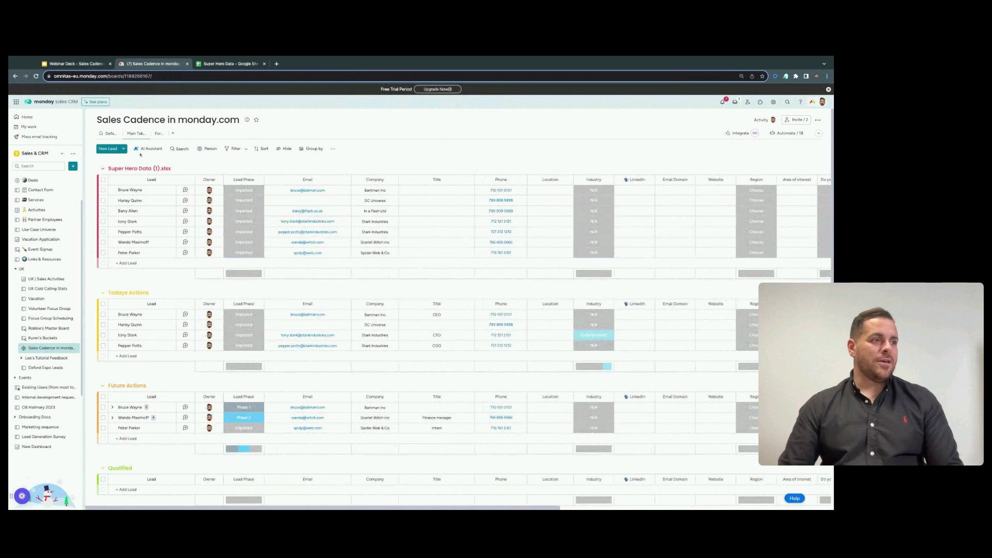
pyautogui.click(107, 134)
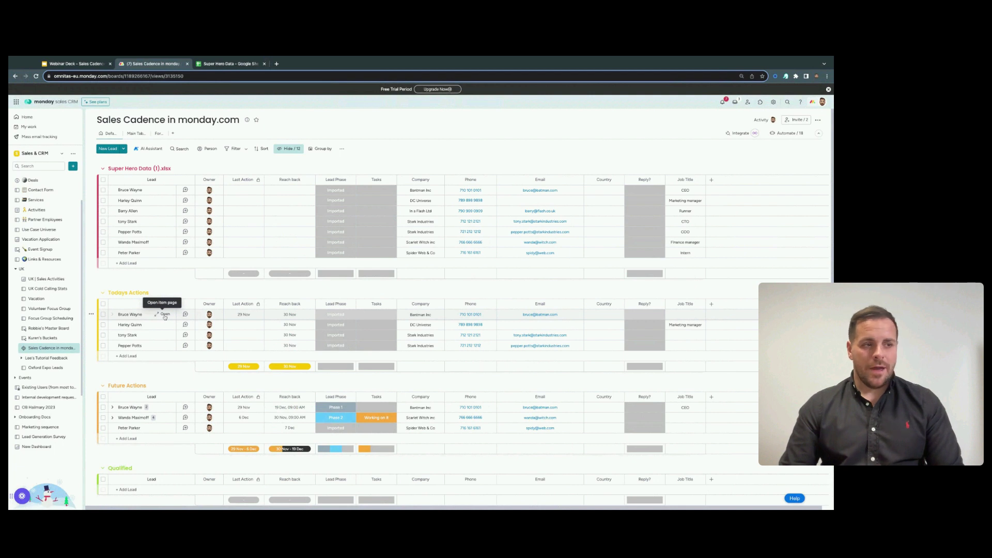
# - Open the item page of the first lead in Todays Actions and set its lead stage to Phase 1
pyautogui.click(164, 315)
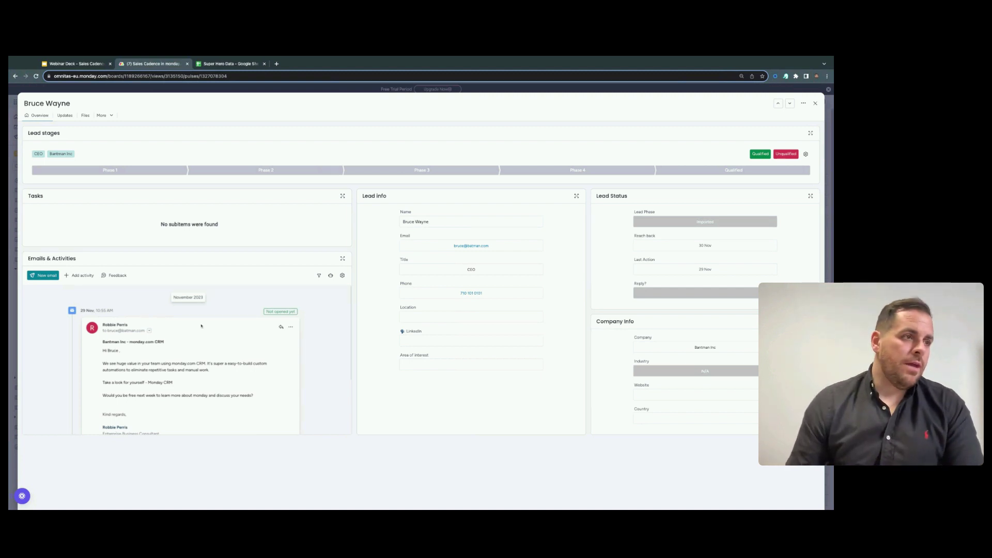
pyautogui.click(147, 170)
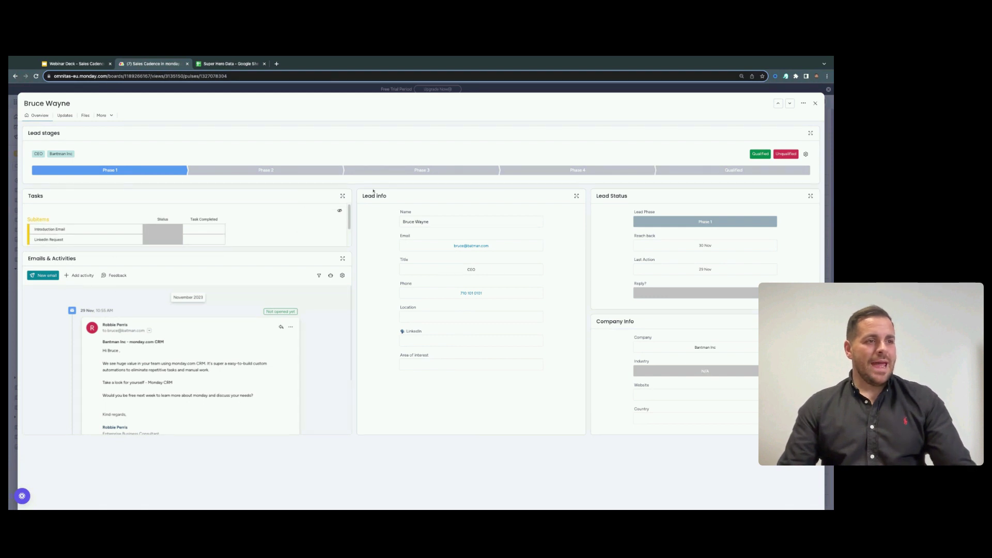
# - Set the lead's location to United Kingdom in the Lead info section
pyautogui.click(471, 341)
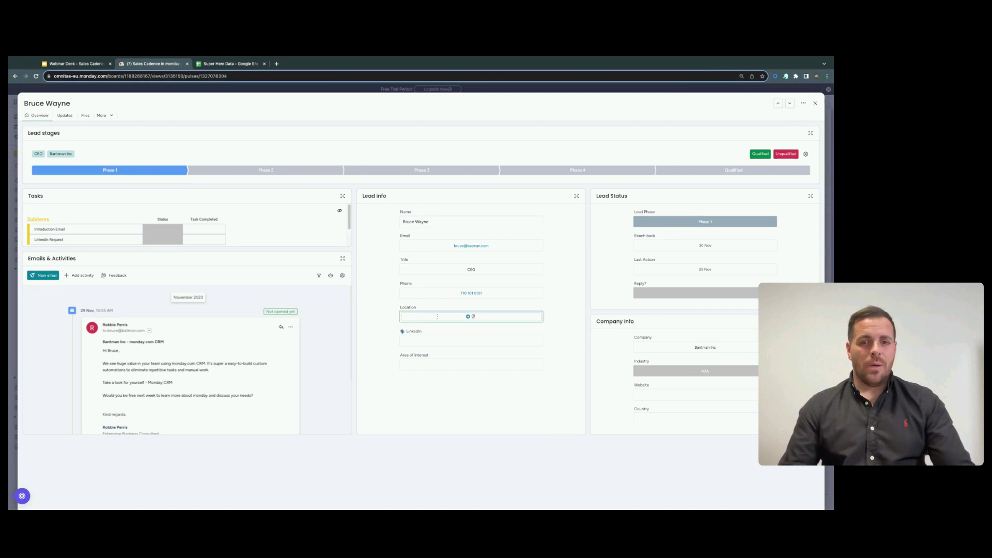
pyautogui.click(438, 317)
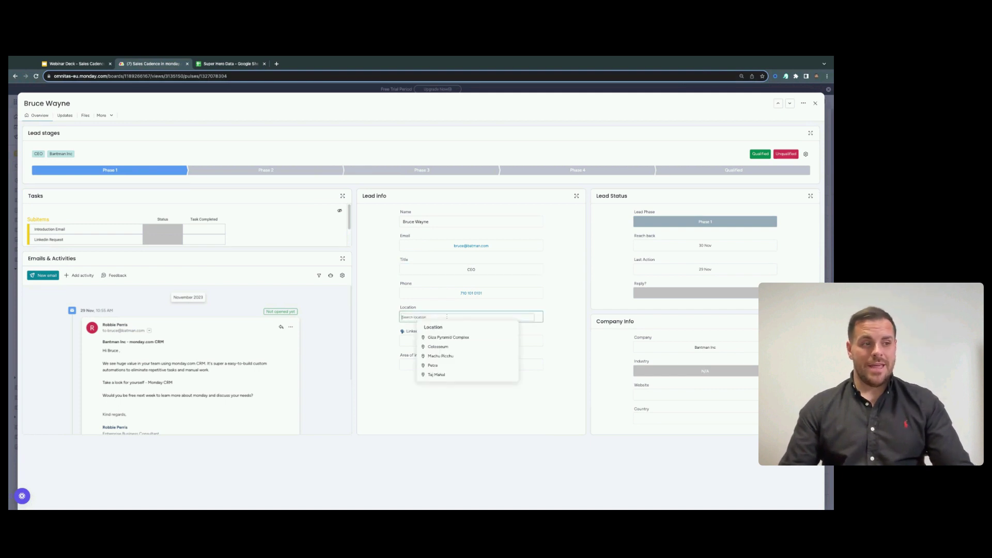
pyautogui.write('Li')
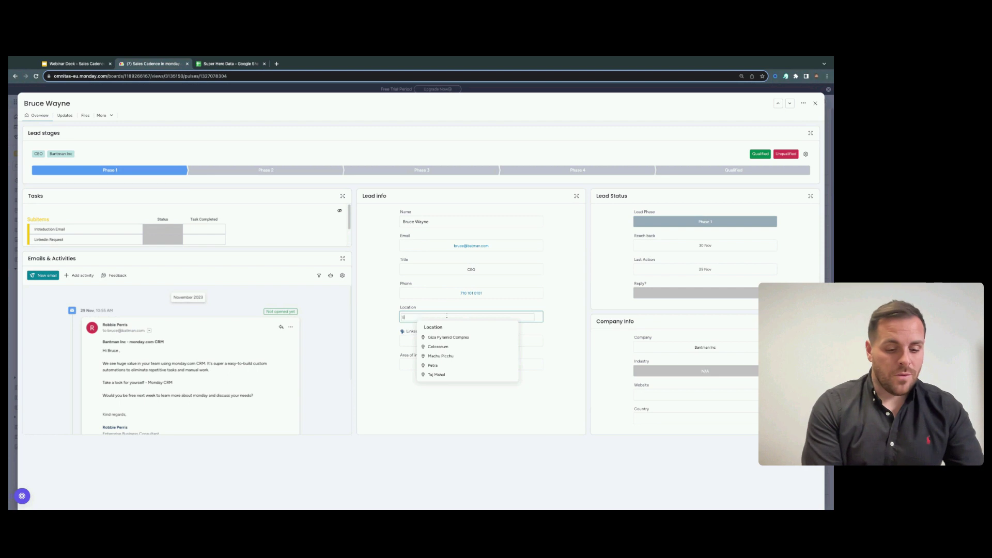
pyautogui.write('n')
pyautogui.click(445, 347)
# - View the LinkedIn field and the available Area of interest labels, leaving both fields unfilled
pyautogui.click(433, 339)
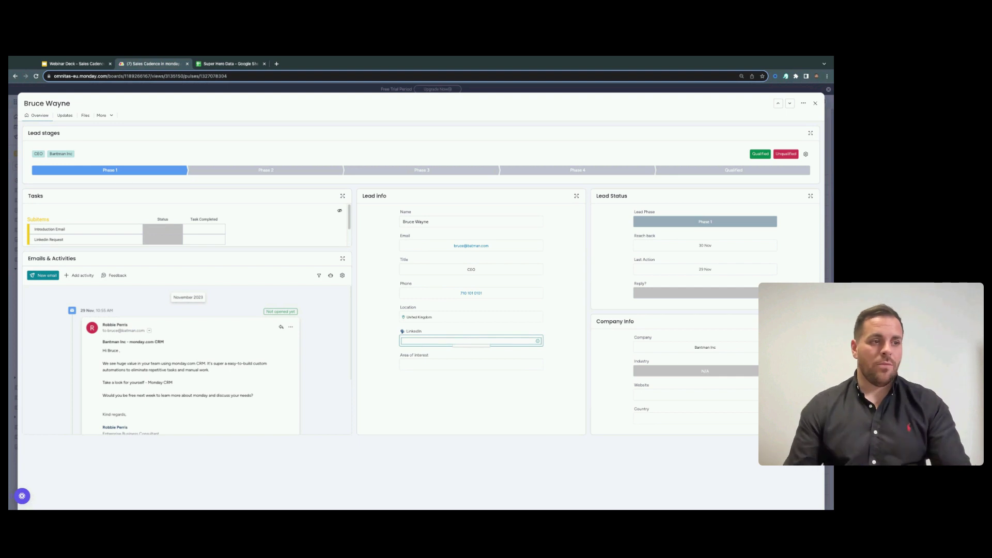
pyautogui.click(420, 365)
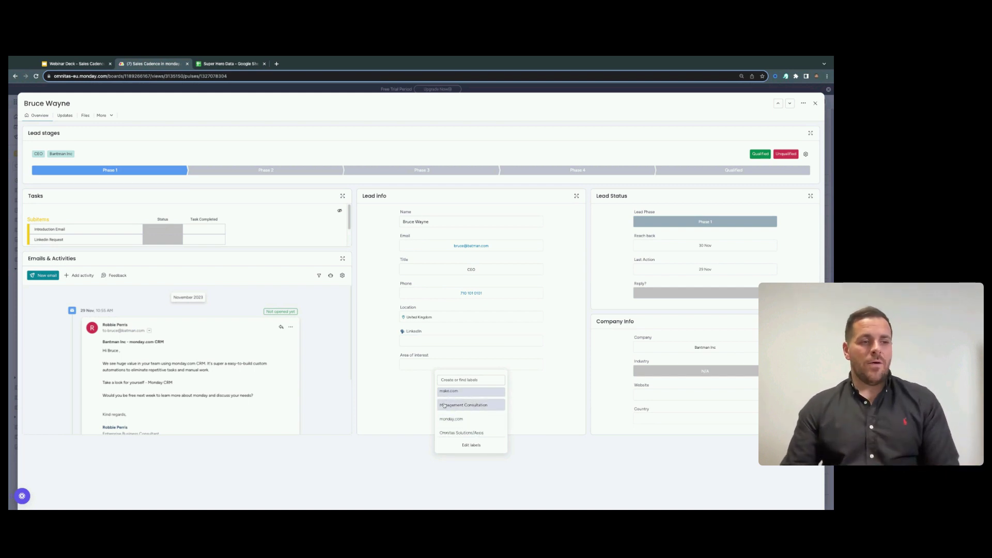
pyautogui.click(414, 406)
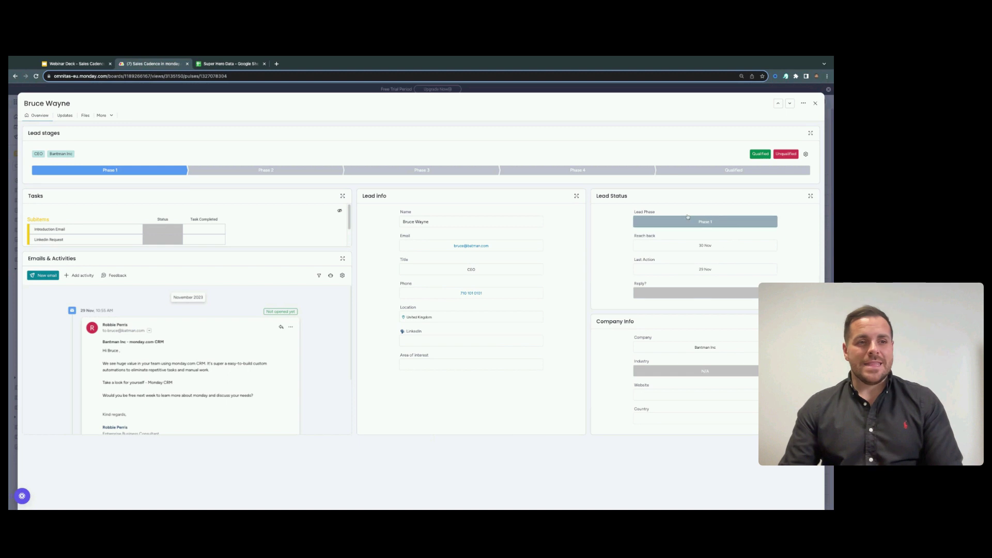
# - Add a time of 9:00 AM to the lead's Reach back date
pyautogui.click(645, 242)
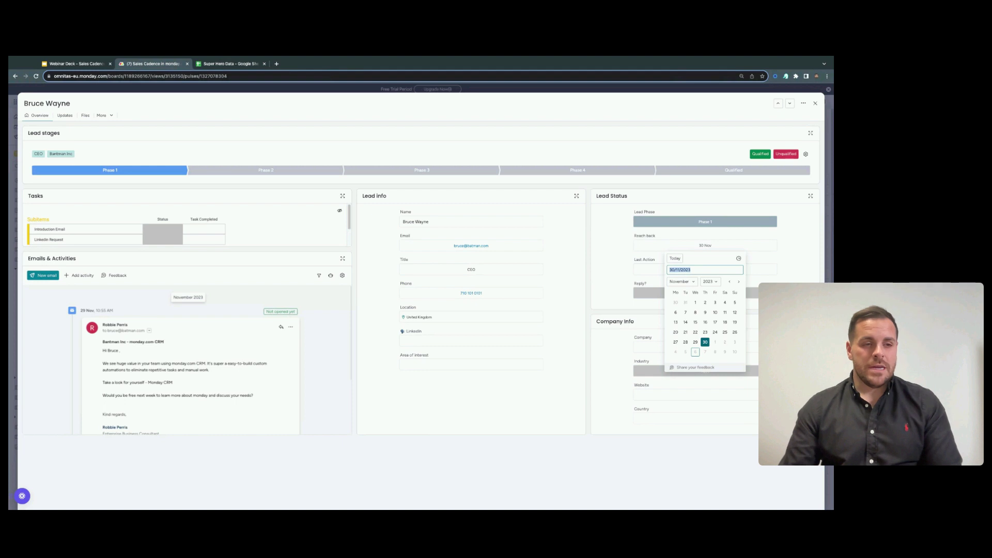
pyautogui.click(739, 259)
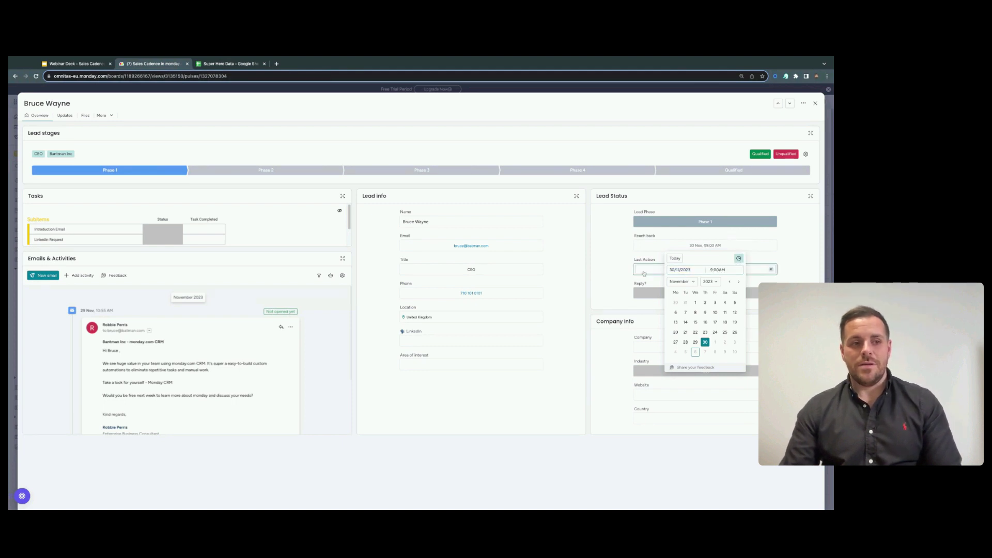
pyautogui.click(608, 256)
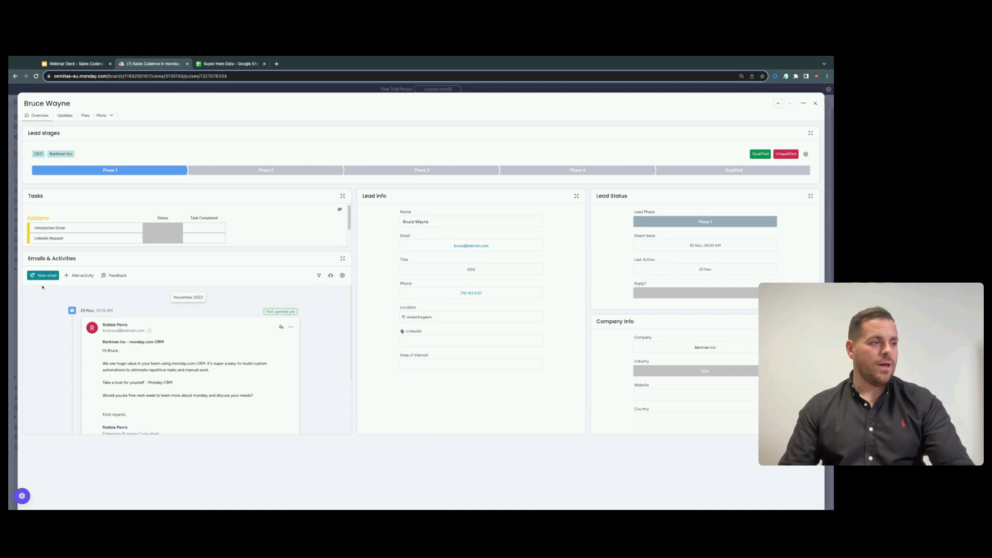
# - Draft a new email to the lead from a saved monday.com intro template
pyautogui.click(44, 276)
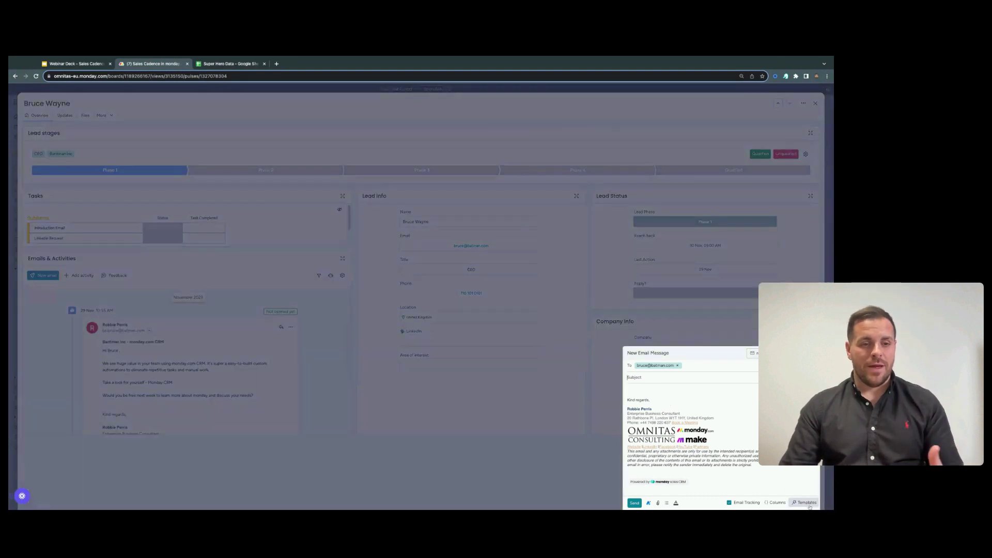
pyautogui.click(804, 502)
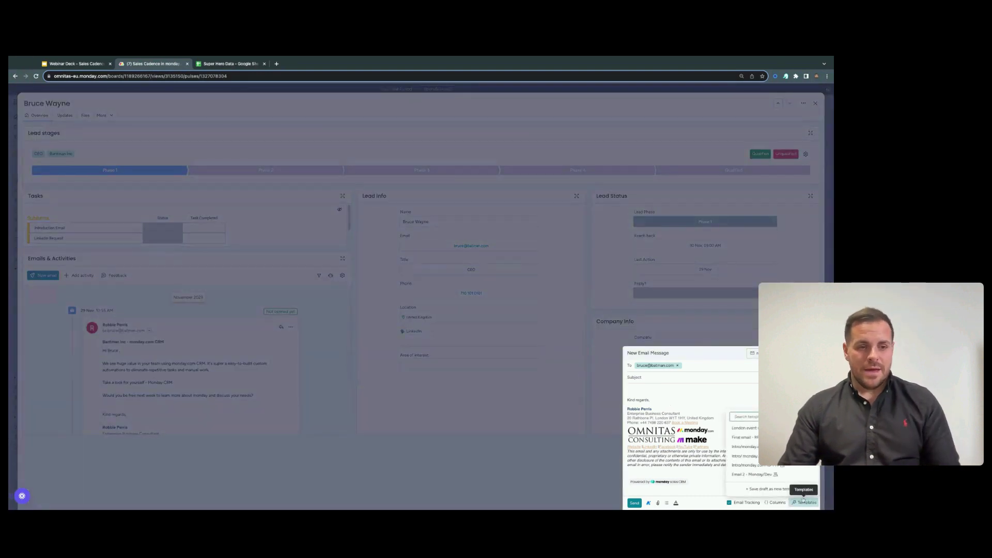
pyautogui.click(755, 465)
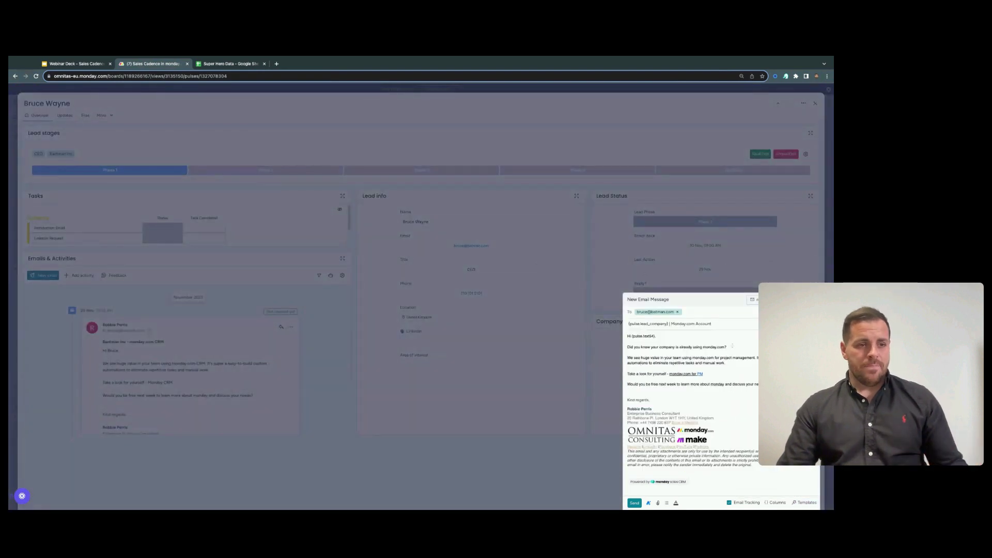
# - Examine the template's opening line, the company placeholder in the subject and the template options, and close the email draft
pyautogui.moveTo(727, 347); pyautogui.dragTo(634, 347)
pyautogui.click(630, 347)
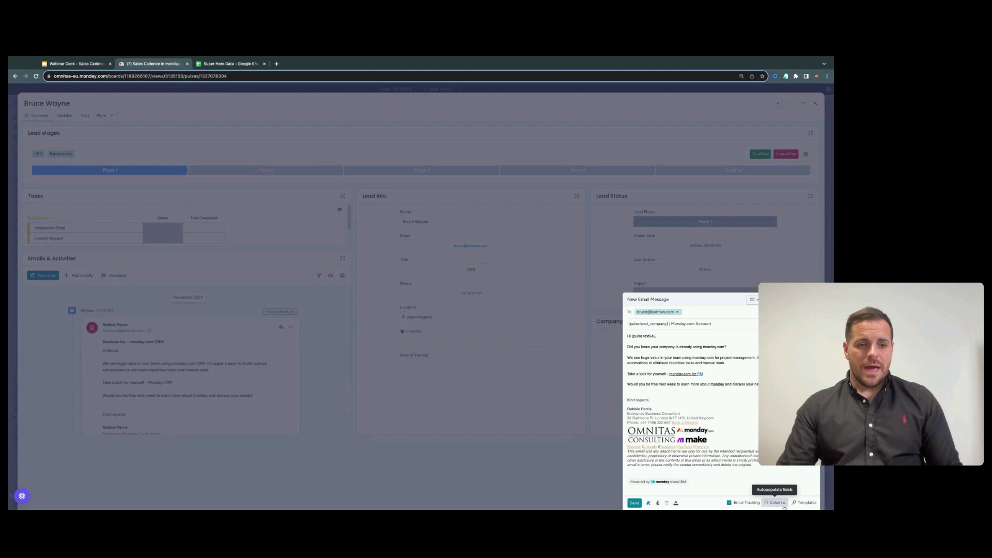
pyautogui.moveTo(632, 324); pyautogui.dragTo(669, 324)
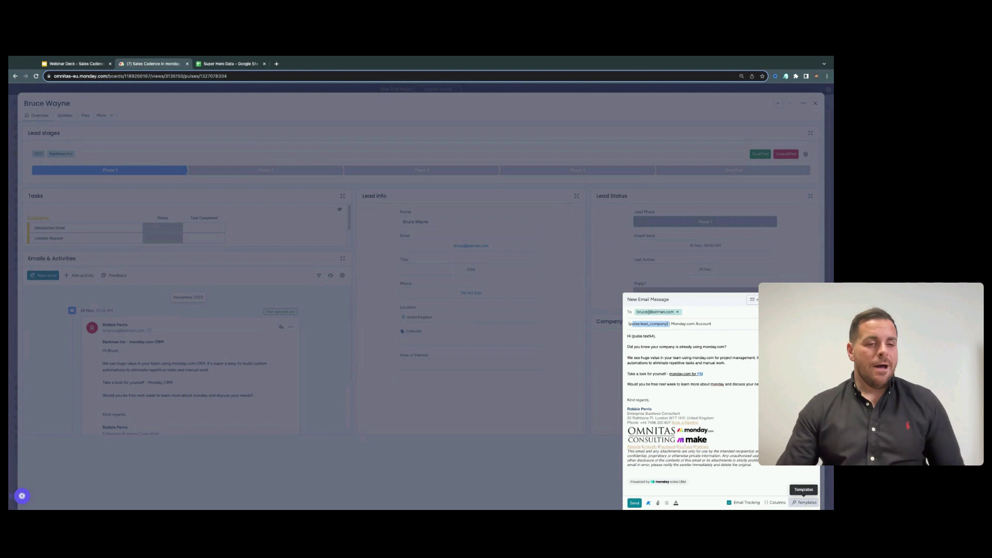
pyautogui.click(804, 503)
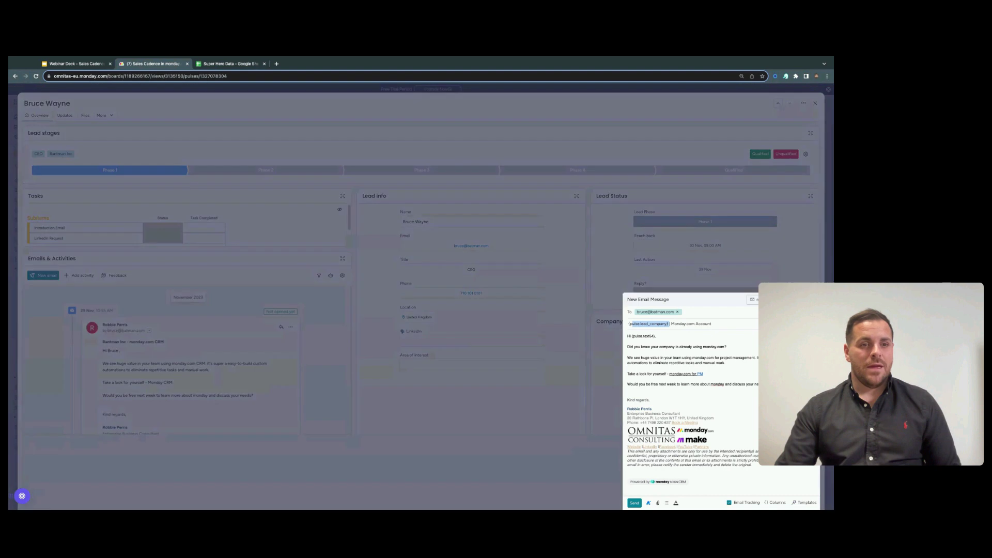
pyautogui.click(684, 294)
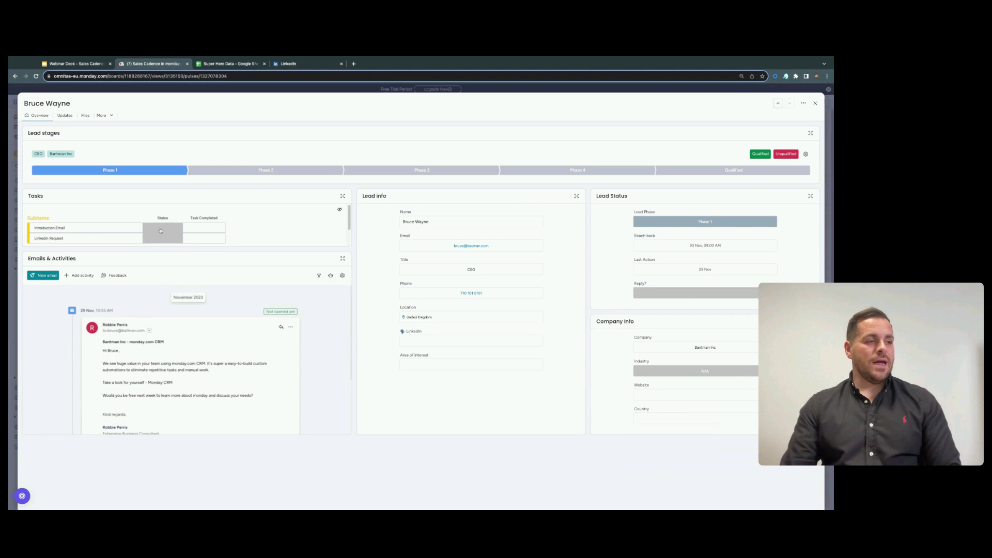
# - Set the status of the Introduction Email subitem to Done
pyautogui.click(136, 228)
pyautogui.click(444, 320)
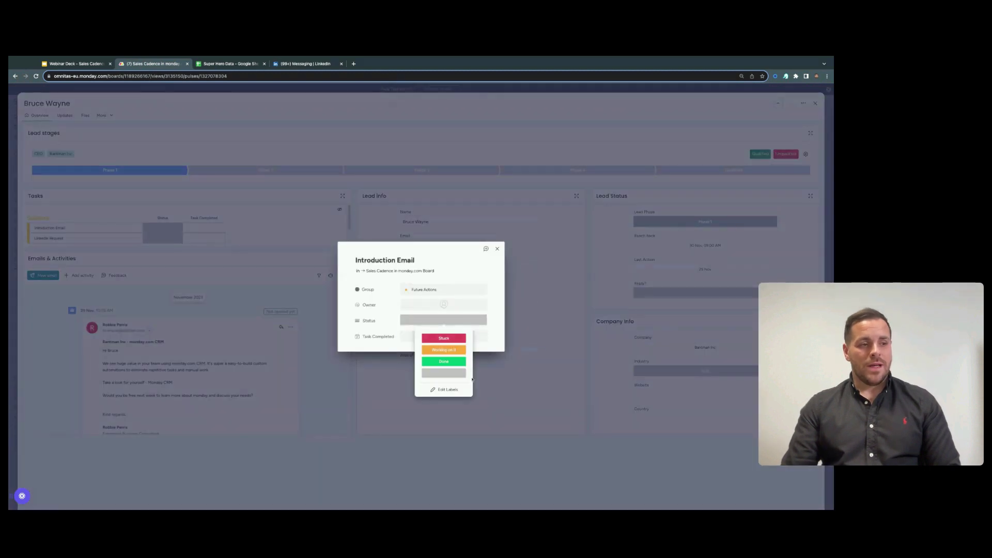
pyautogui.click(455, 364)
pyautogui.click(150, 282)
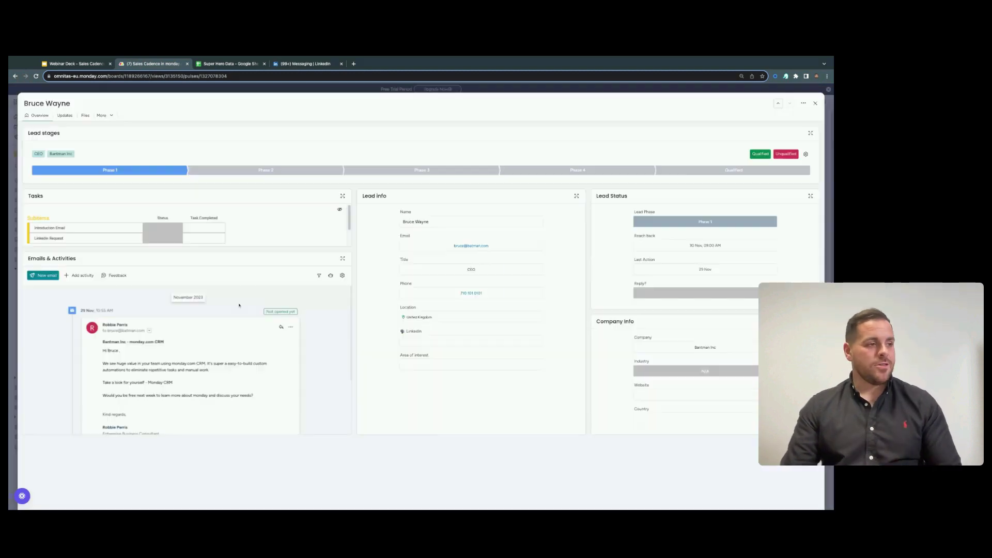
# - Start a LinkedIn Reachout activity for the lead and check its message templates
pyautogui.click(86, 279)
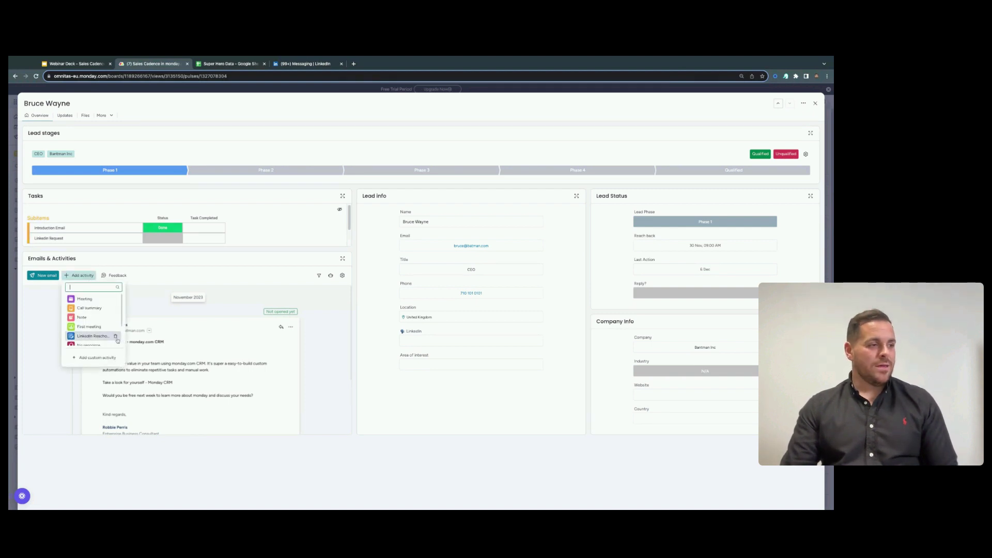
pyautogui.click(84, 337)
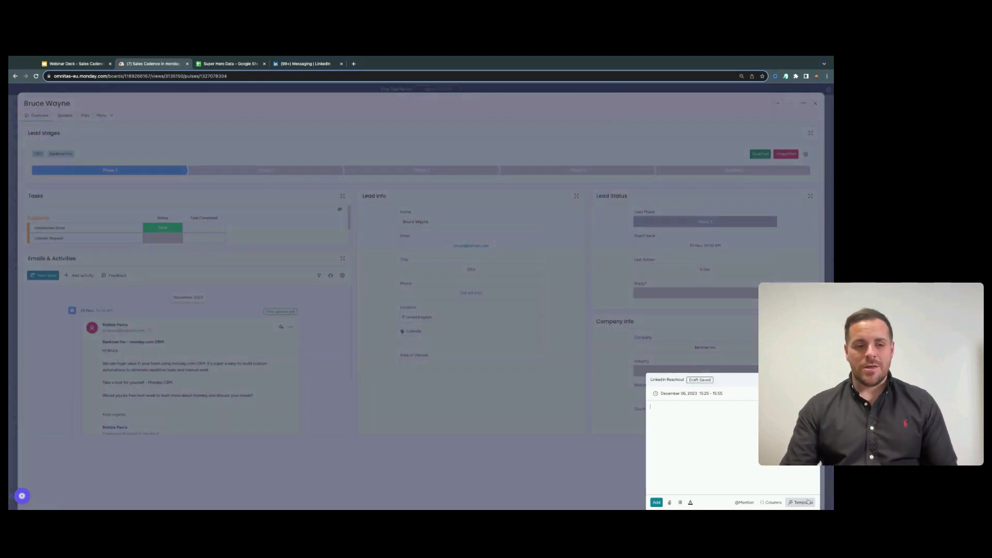
pyautogui.click(801, 502)
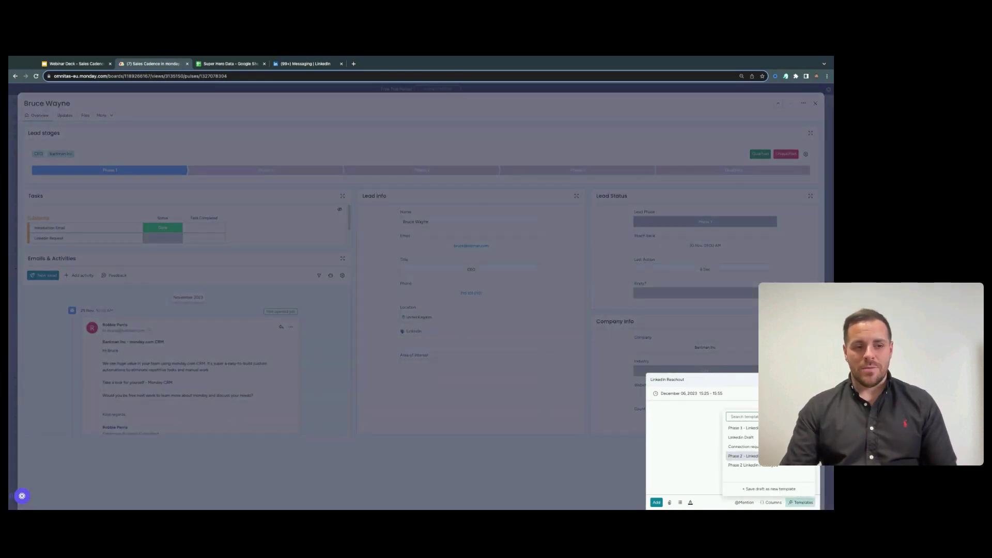
pyautogui.click(745, 447)
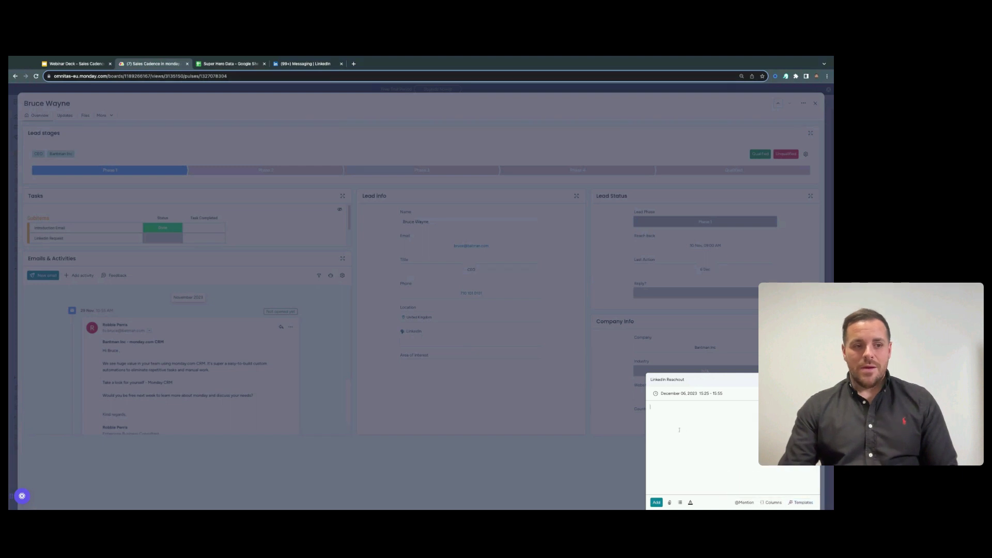
# - Begin the message with "Hi" followed by the autopopulated First name column
pyautogui.write('Hi')
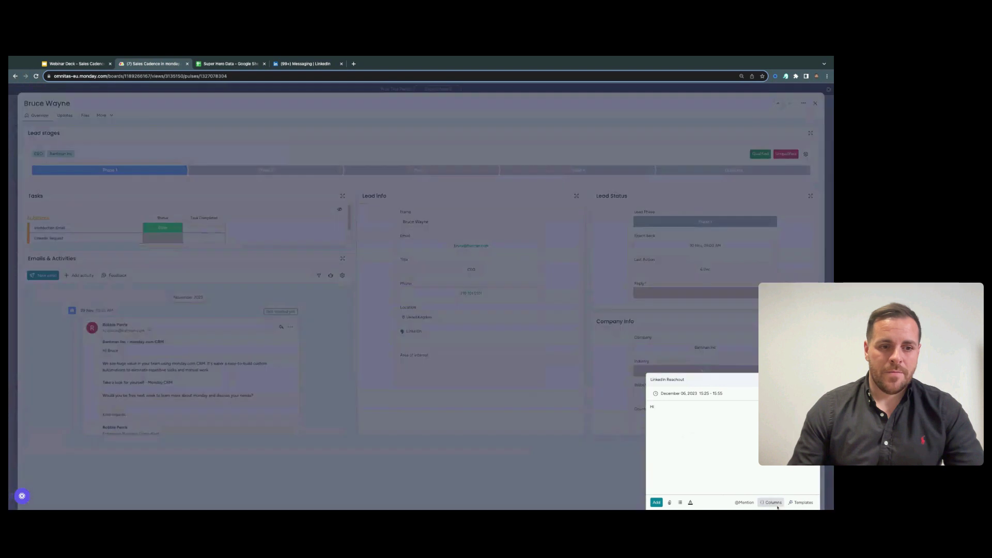
pyautogui.click(772, 502)
pyautogui.scroll(-5, 736, 468)
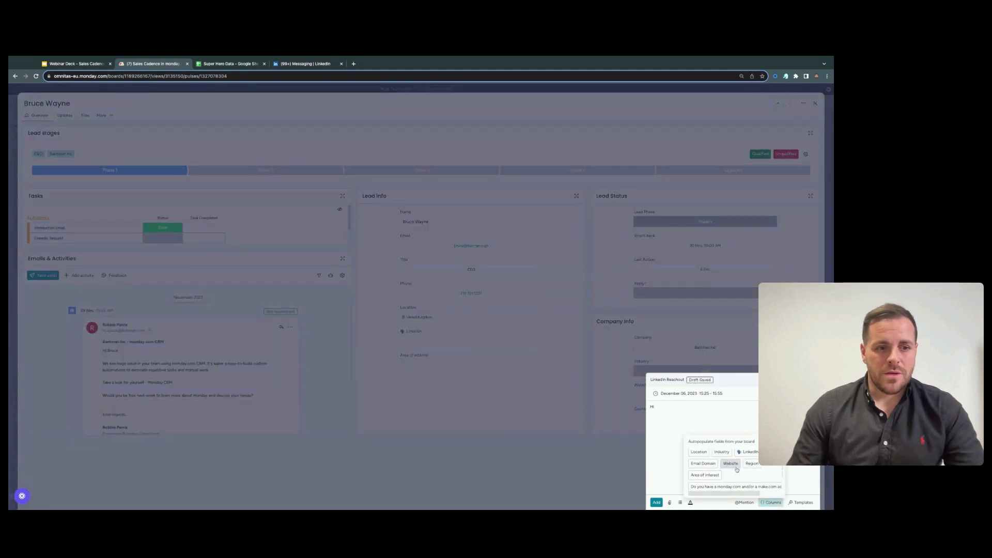
pyautogui.scroll(-3, 734, 469)
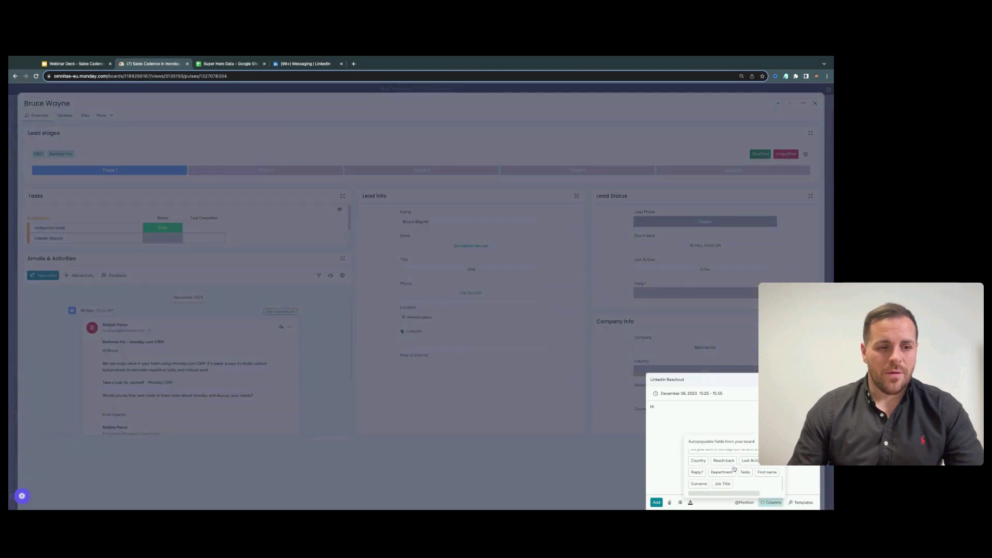
pyautogui.click(763, 476)
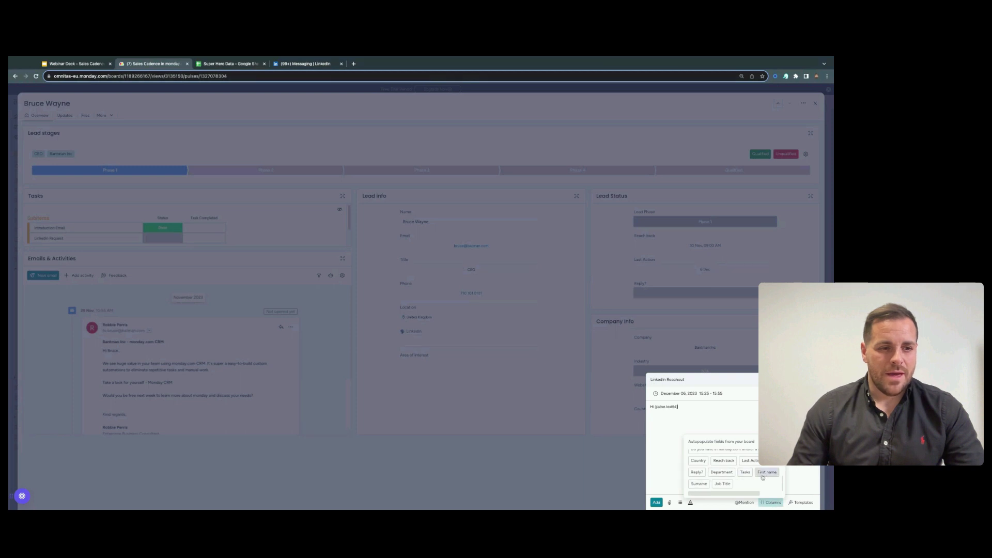
# - Leave a blank line below the greeting and write "It would be great to connect!"
pyautogui.click(683, 413)
pyautogui.press('Return')
pyautogui.press('Return')
pyautogui.write('It would')
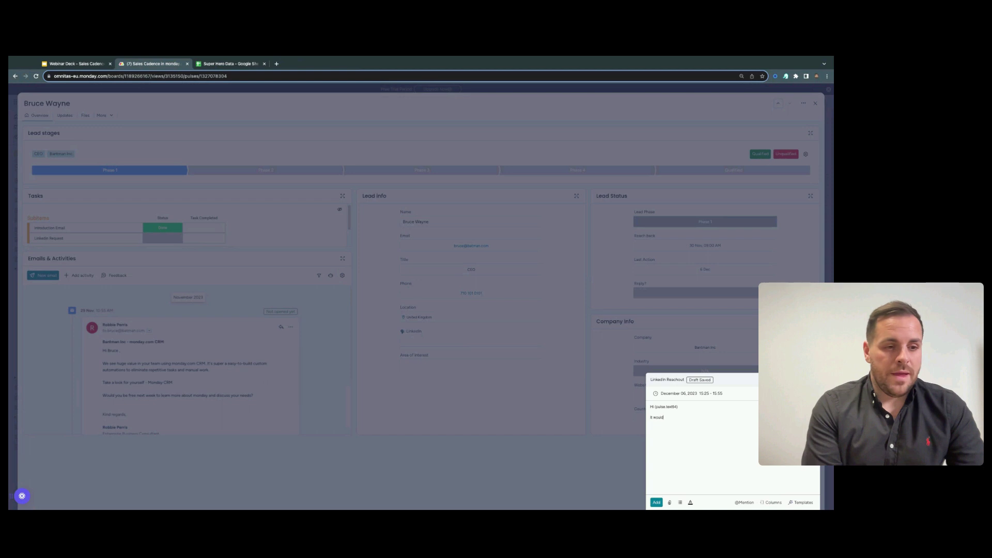
pyautogui.write(' be great to connect!')
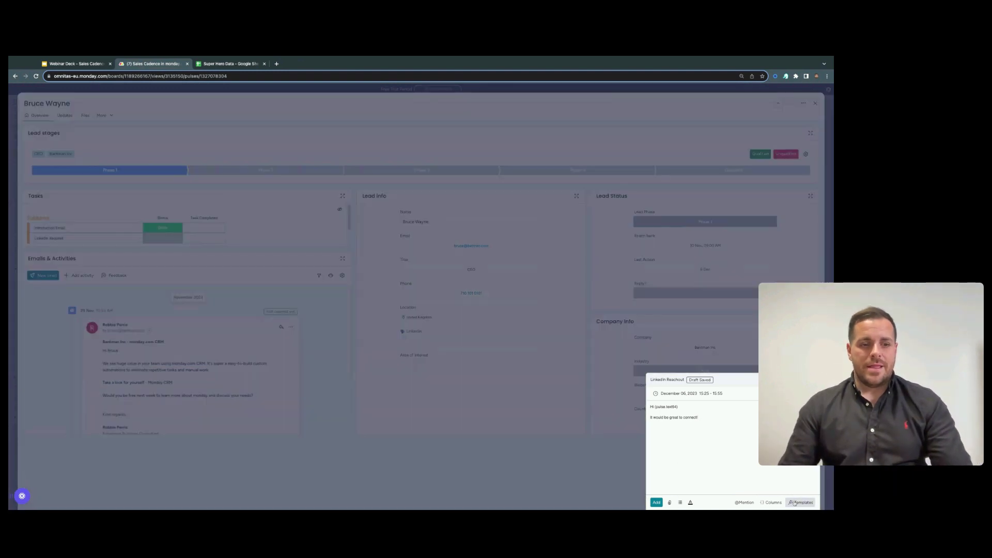
# - Save the draft as a template named "New Temp" shared with Everyone, and add the LinkedIn Reachout activity to the lead
pyautogui.click(801, 502)
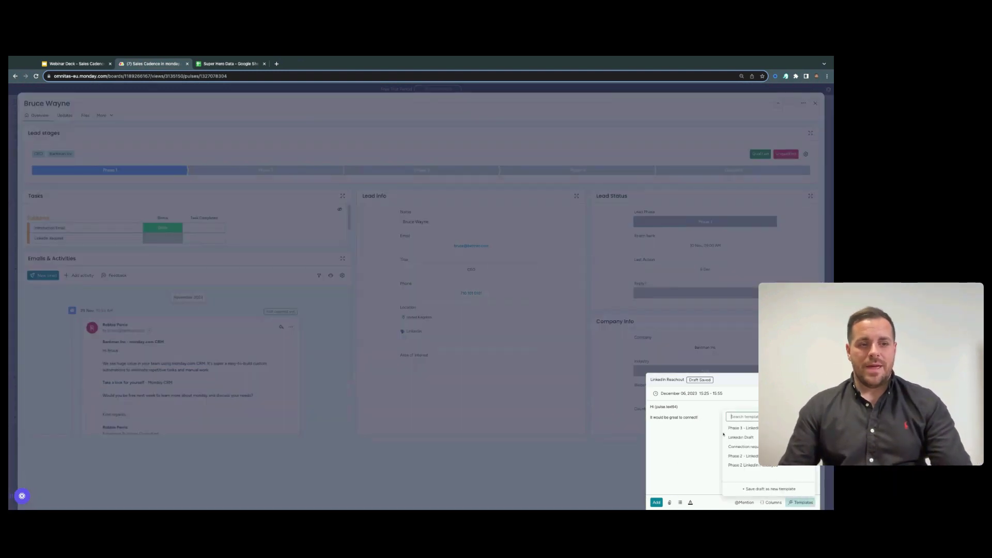
pyautogui.click(791, 490)
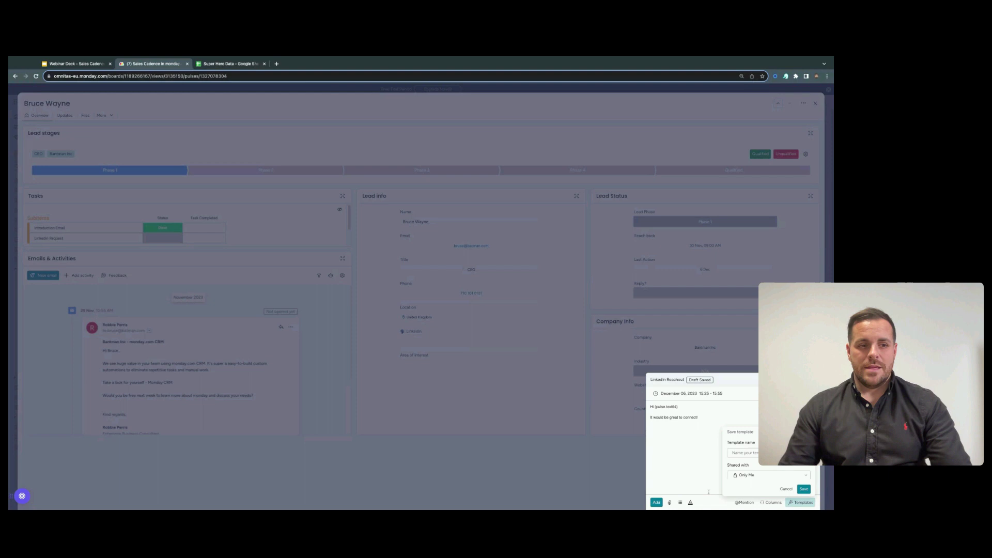
pyautogui.write('New Temp')
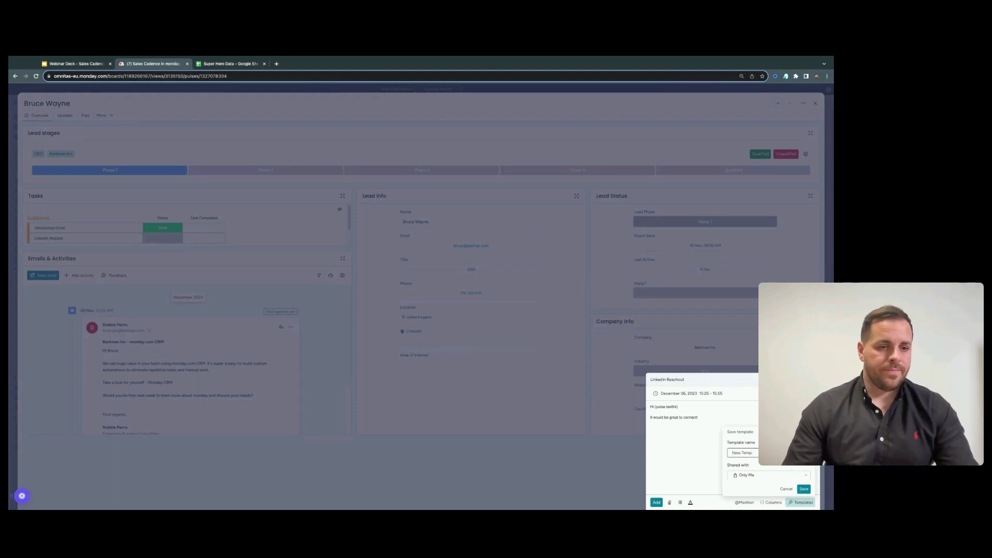
pyautogui.click(760, 475)
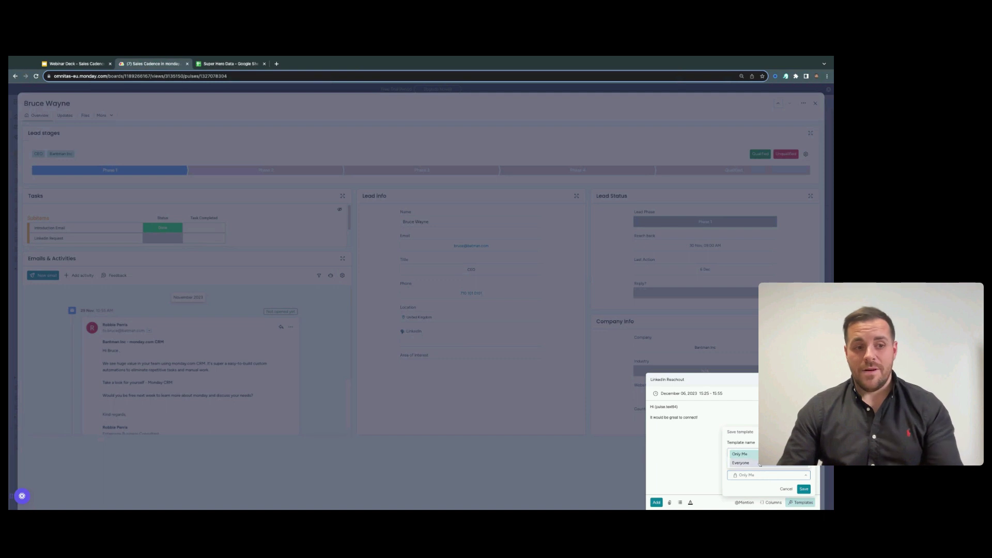
pyautogui.click(760, 464)
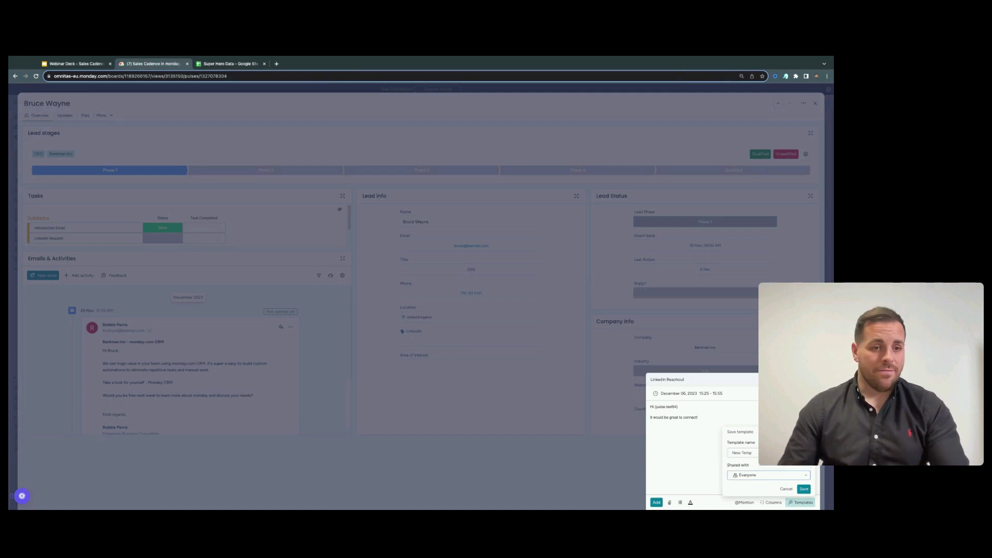
pyautogui.click(804, 490)
pyautogui.moveTo(699, 418); pyautogui.dragTo(650, 404)
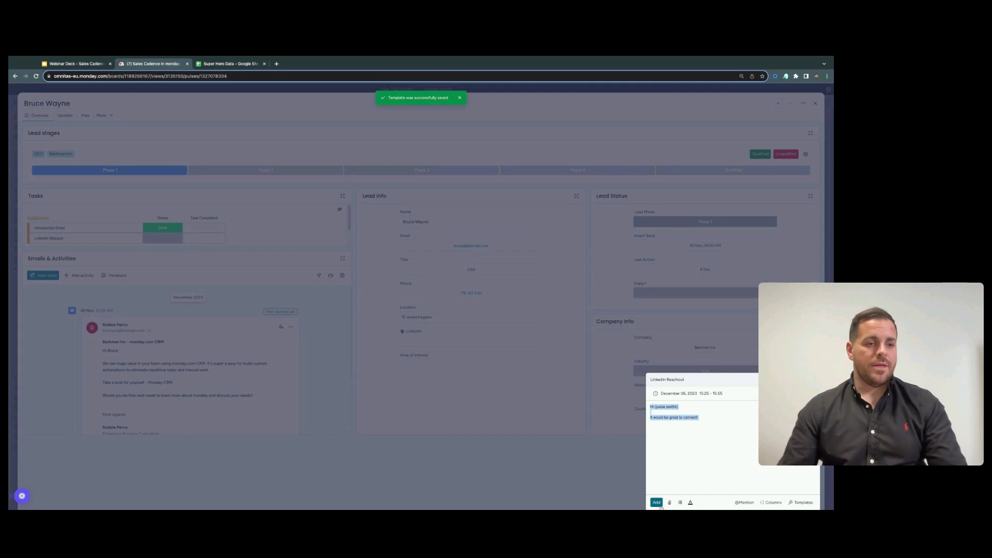
pyautogui.click(656, 503)
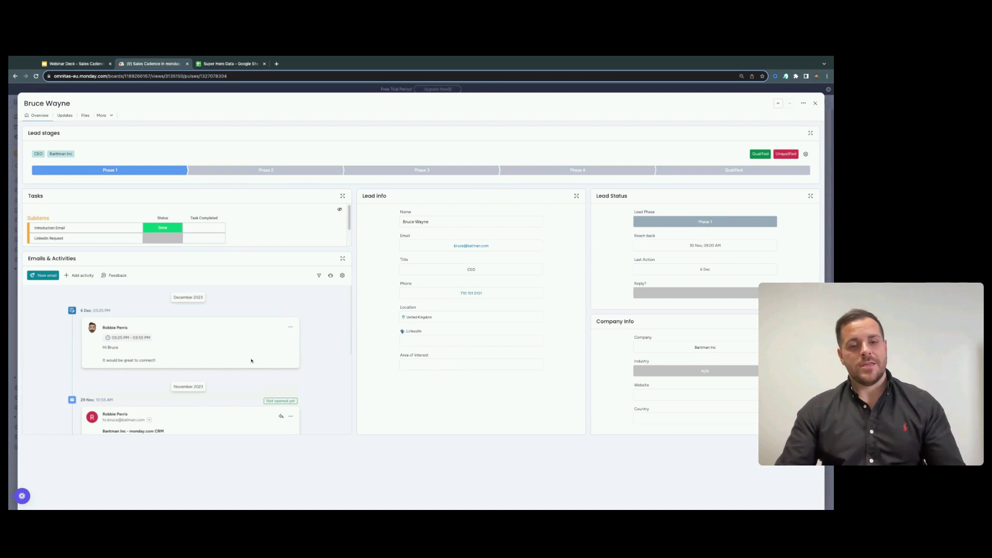
# - Set the status of the Linkedin Request subitem to Done
pyautogui.click(161, 238)
pyautogui.click(441, 322)
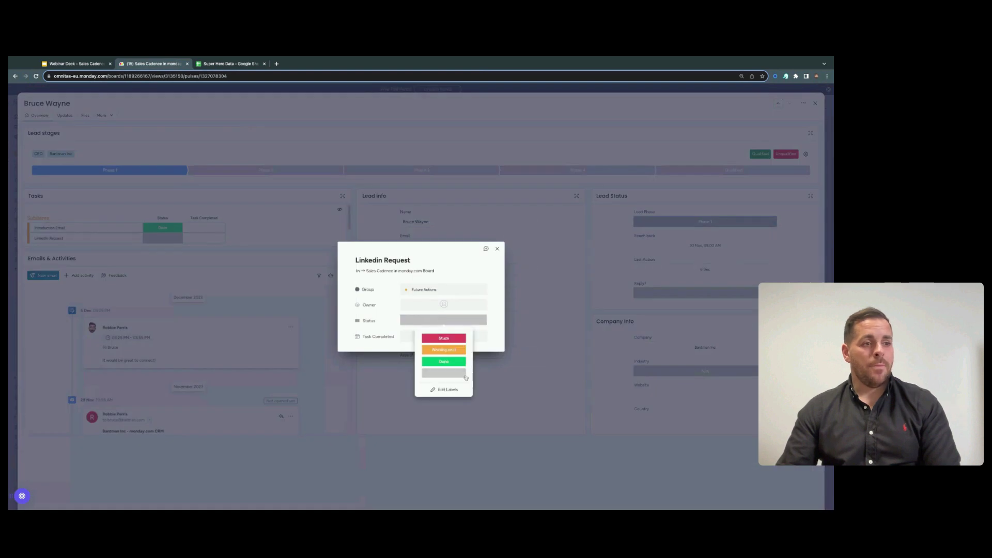
pyautogui.click(455, 364)
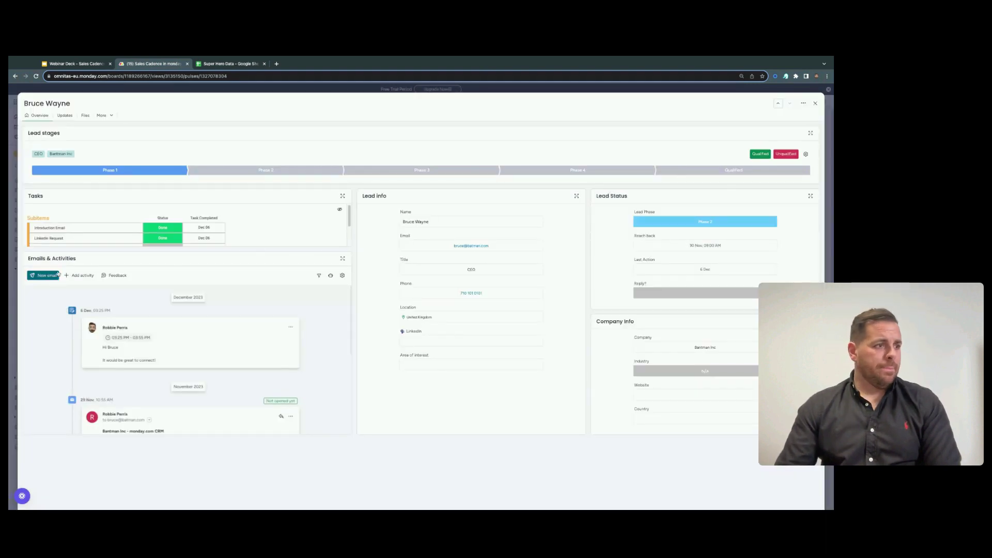
# - Browse the activity types that can be added to the lead's Emails & Activities timeline
pyautogui.click(75, 275)
pyautogui.click(75, 275)
pyautogui.click(75, 275)
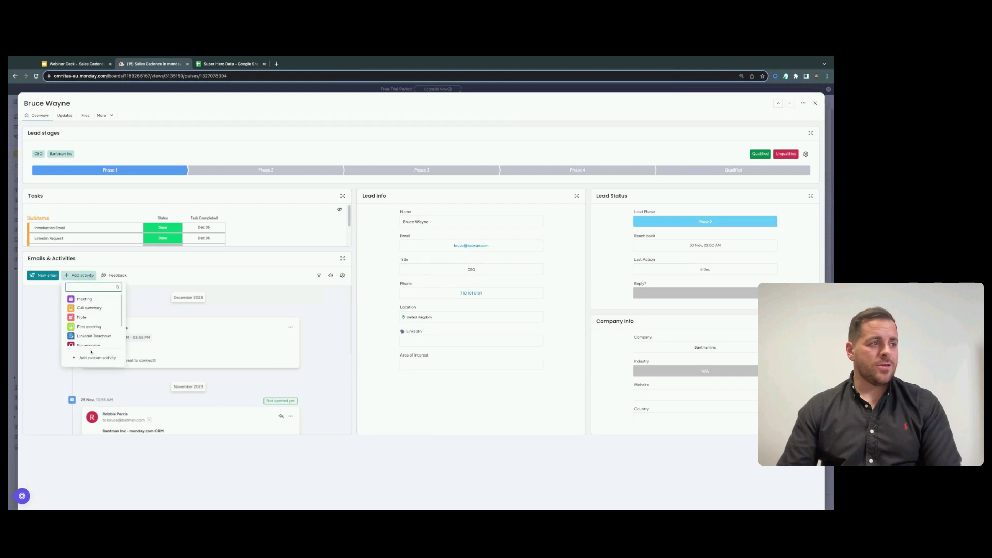
pyautogui.scroll(-1, 91, 335)
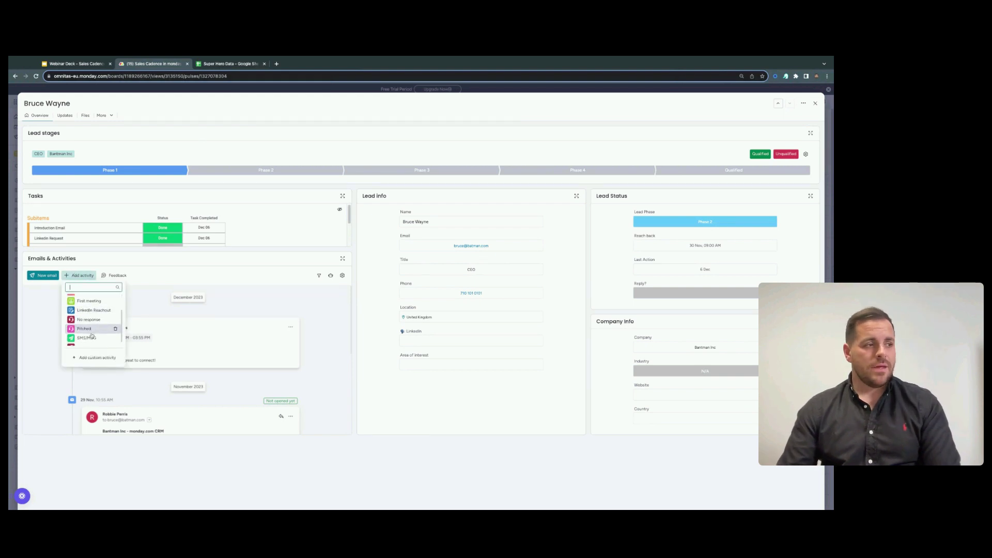
pyautogui.scroll(-1, 93, 335)
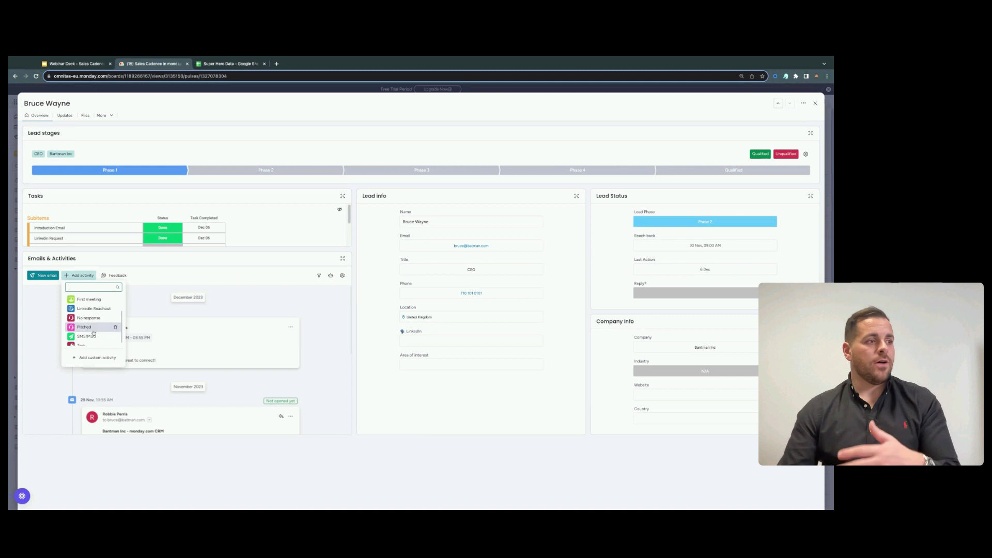